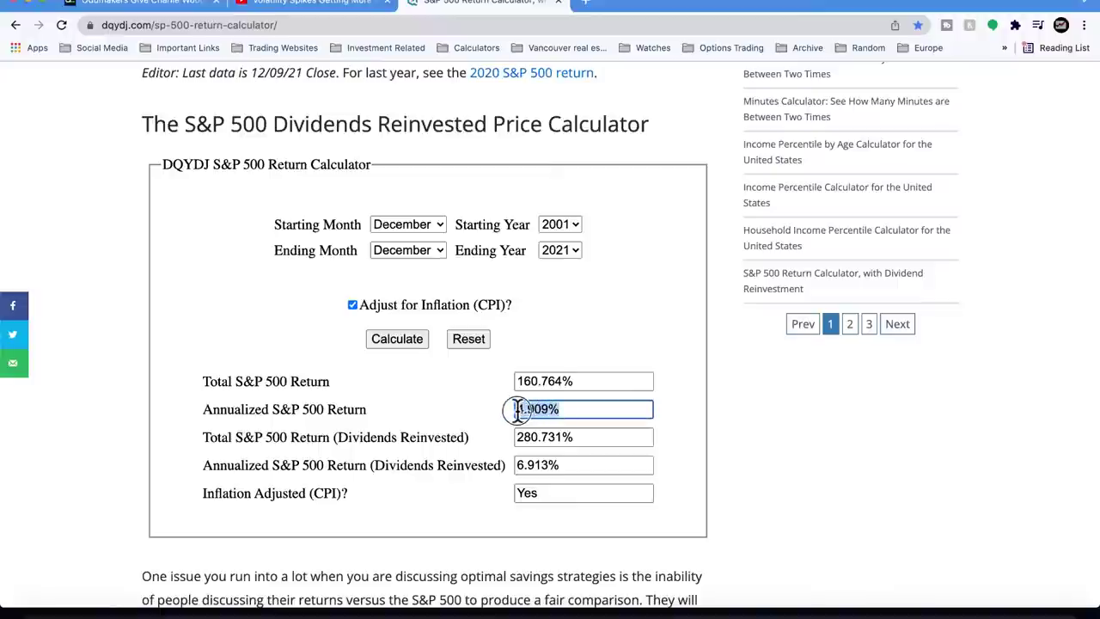
# Highlight the annualized S&P 500 return with dividends reinvested in the calculator results, and close the calculator page.
pyautogui.moveTo(558, 465); pyautogui.dragTo(516, 465)
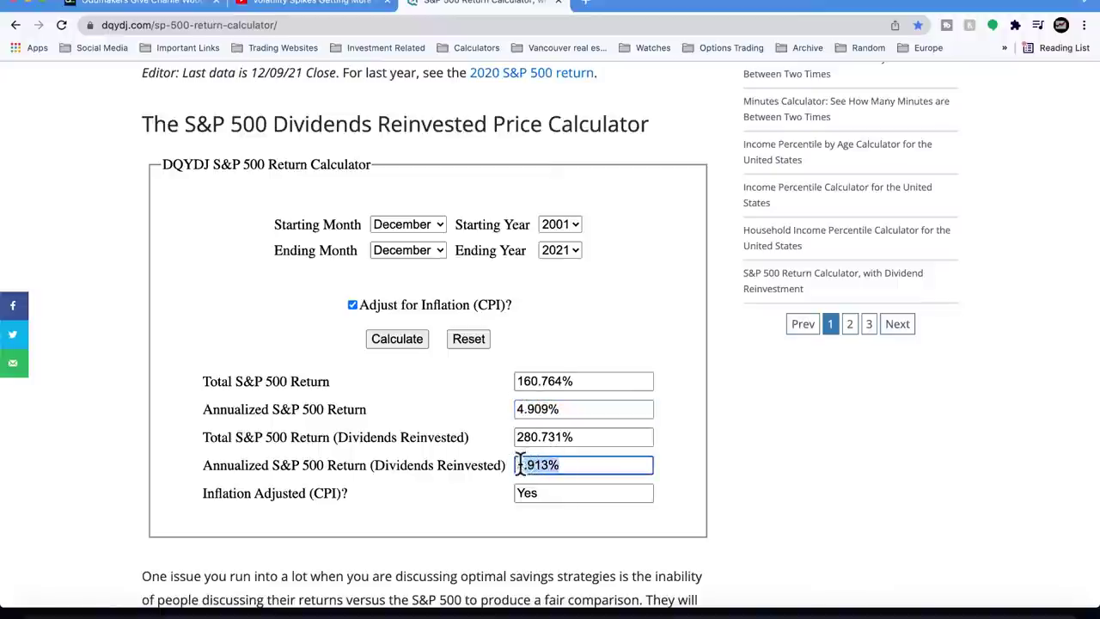
pyautogui.click(602, 304)
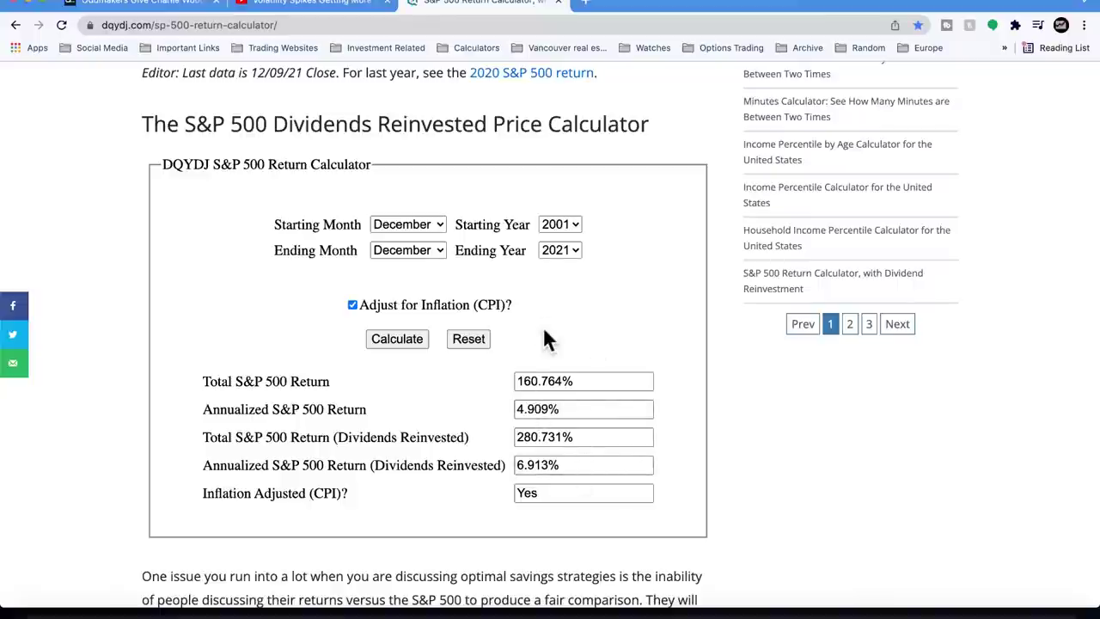
pyautogui.click(557, 4)
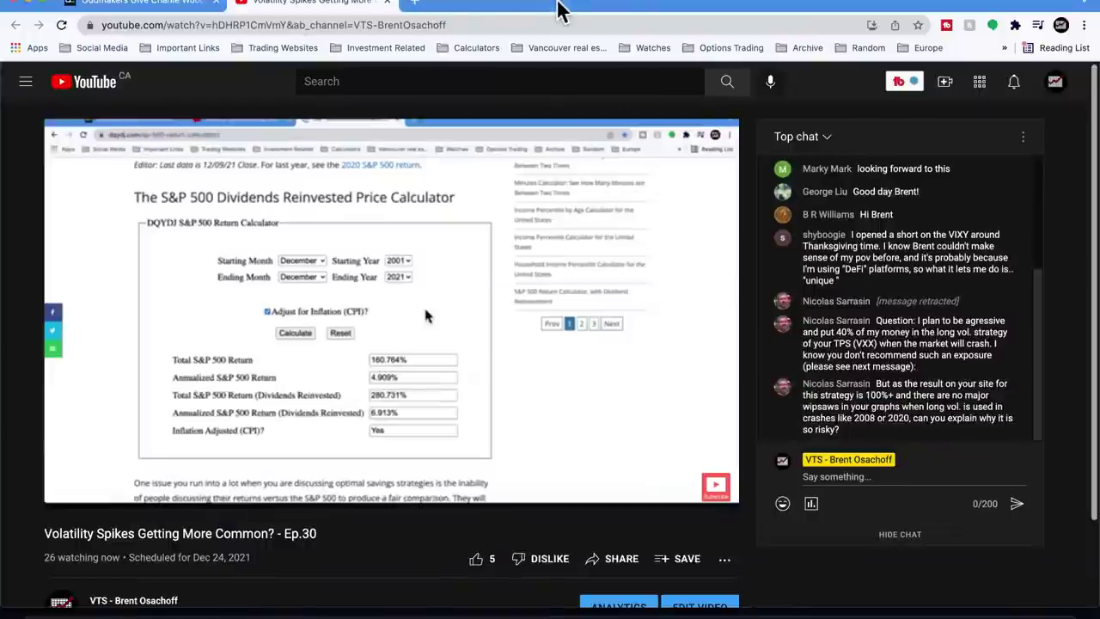
# Put away the browser and the viewer's question image, and bring up the SS5. Master Macro workbook.
pyautogui.click(29, 4)
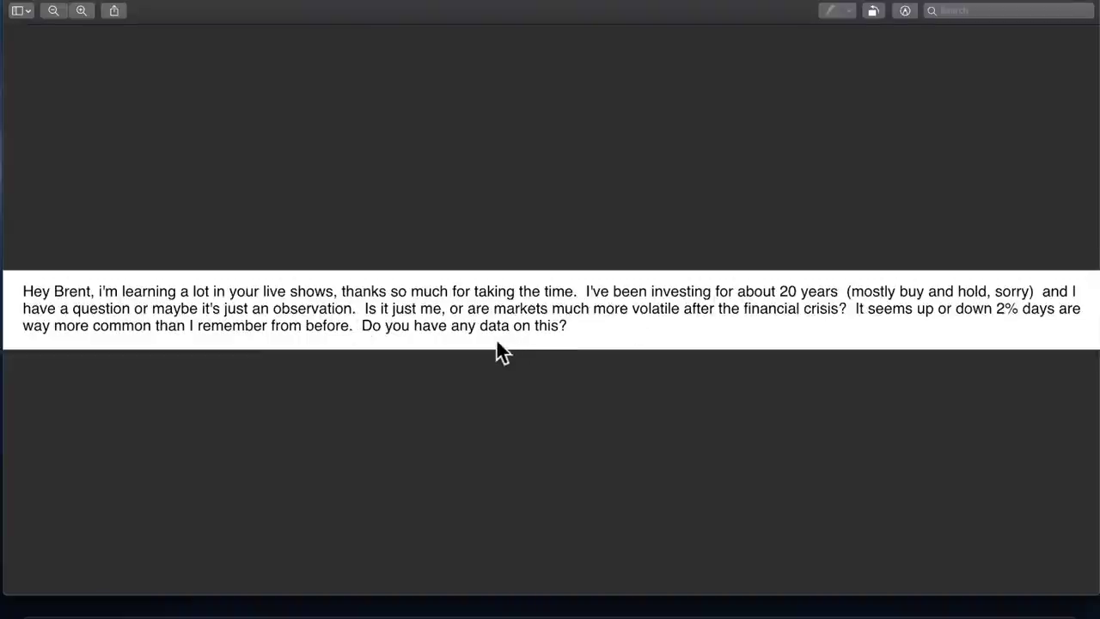
pyautogui.click(12, 7)
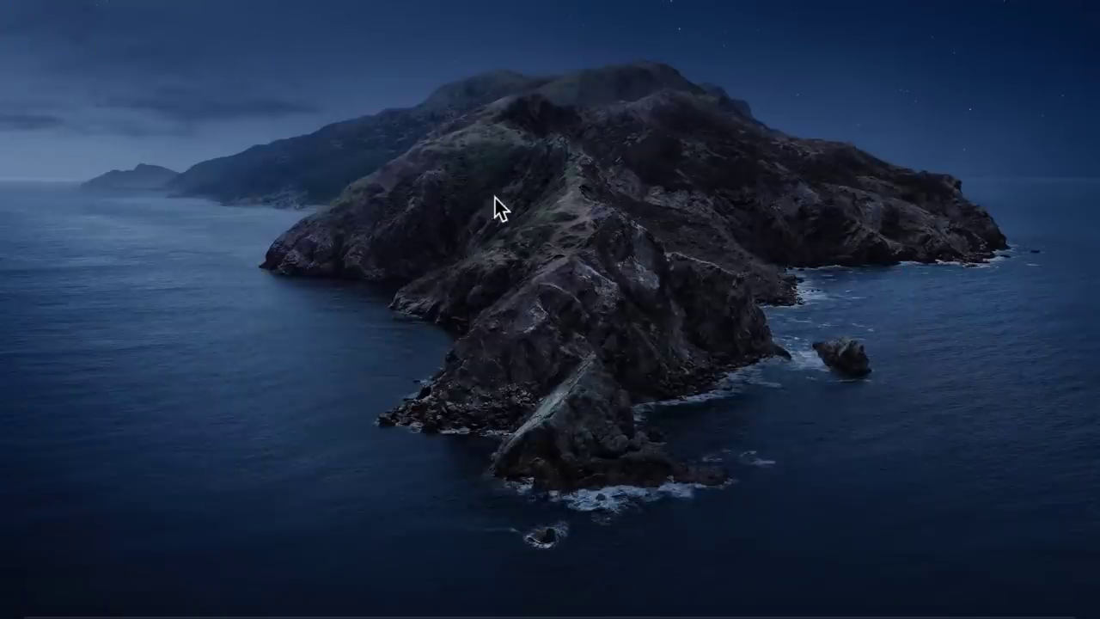
pyautogui.moveTo(967, 615)
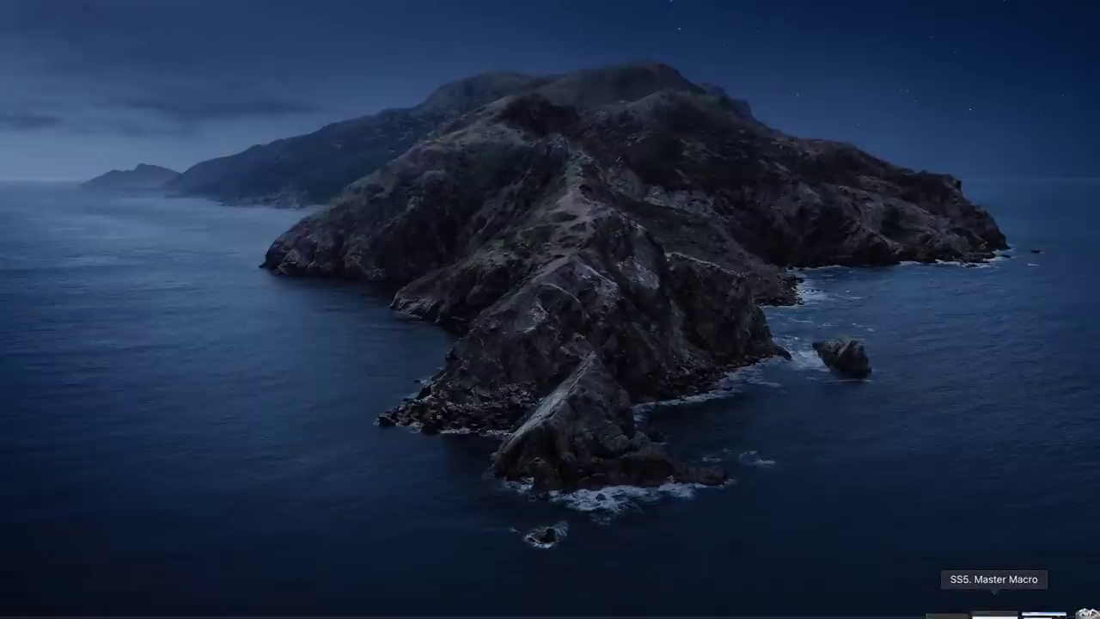
pyautogui.click(995, 613)
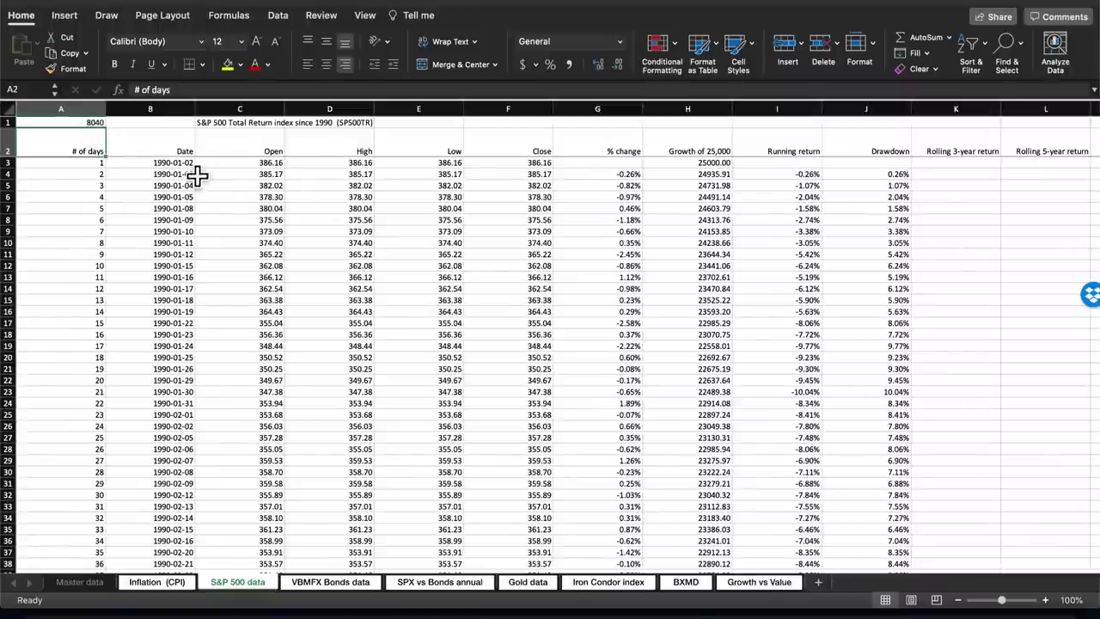
# Examine the 10th percentile daily move on the S&P 500 data sheet, with its occurrences in thirds and matching chart.
pyautogui.click(172, 163)
pyautogui.hscroll(3, 363, 233)
pyautogui.hscroll(10, 363, 234)
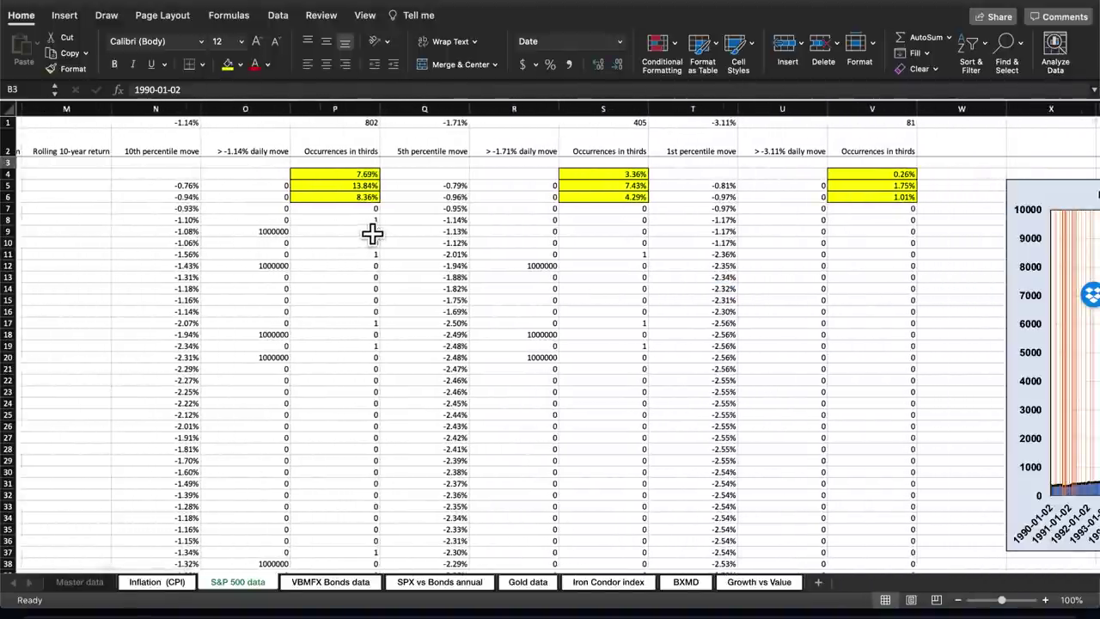
pyautogui.click(157, 147)
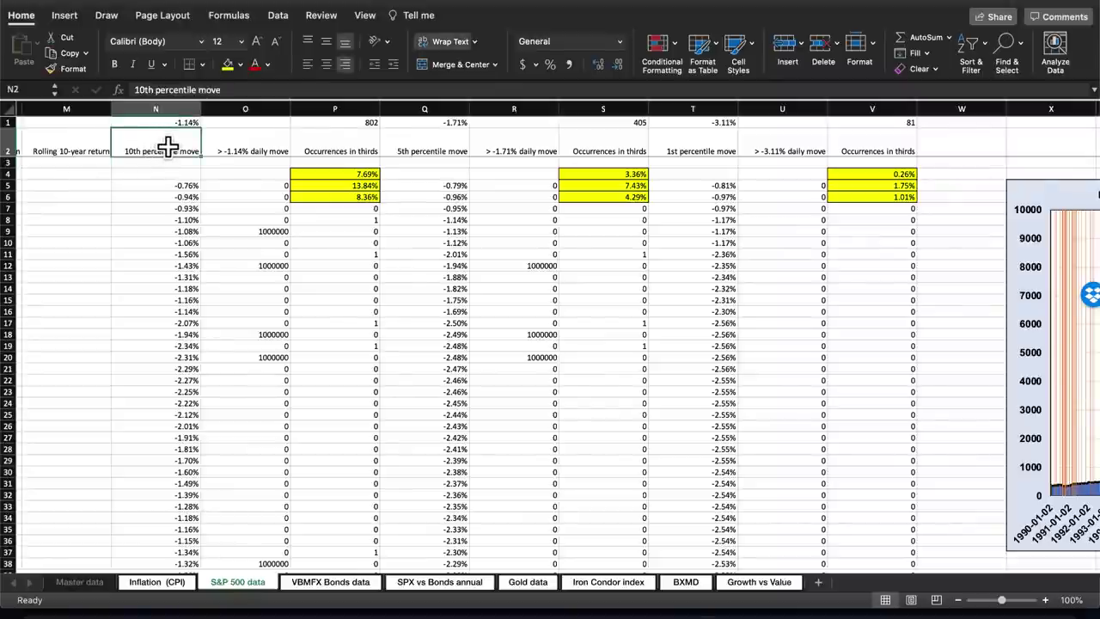
pyautogui.press('Up')
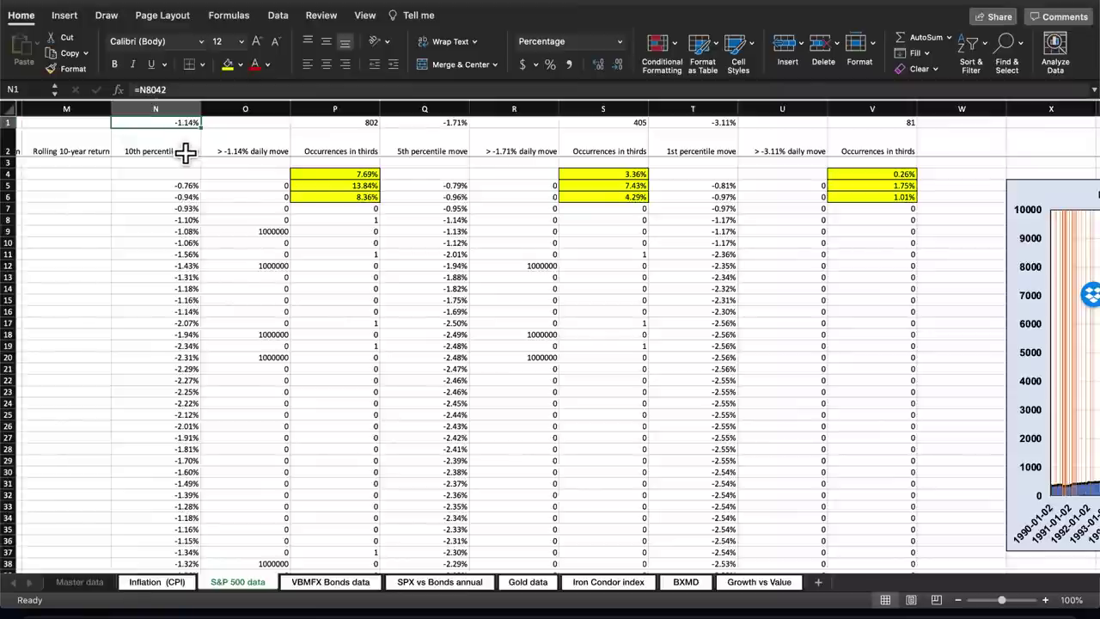
pyautogui.moveTo(305, 174); pyautogui.dragTo(341, 200)
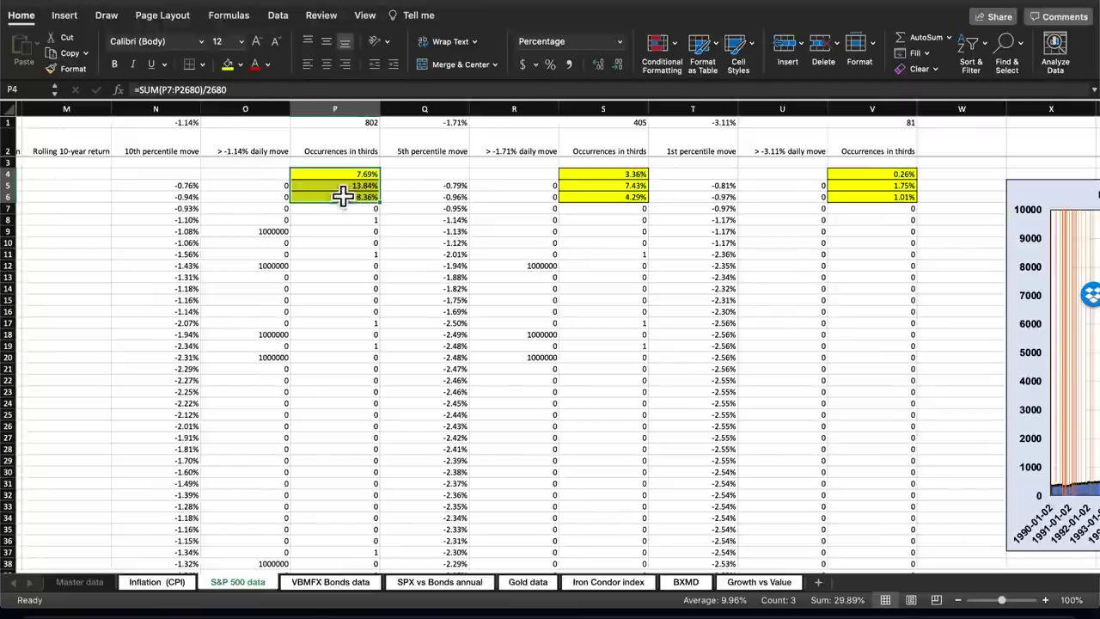
pyautogui.click(337, 188)
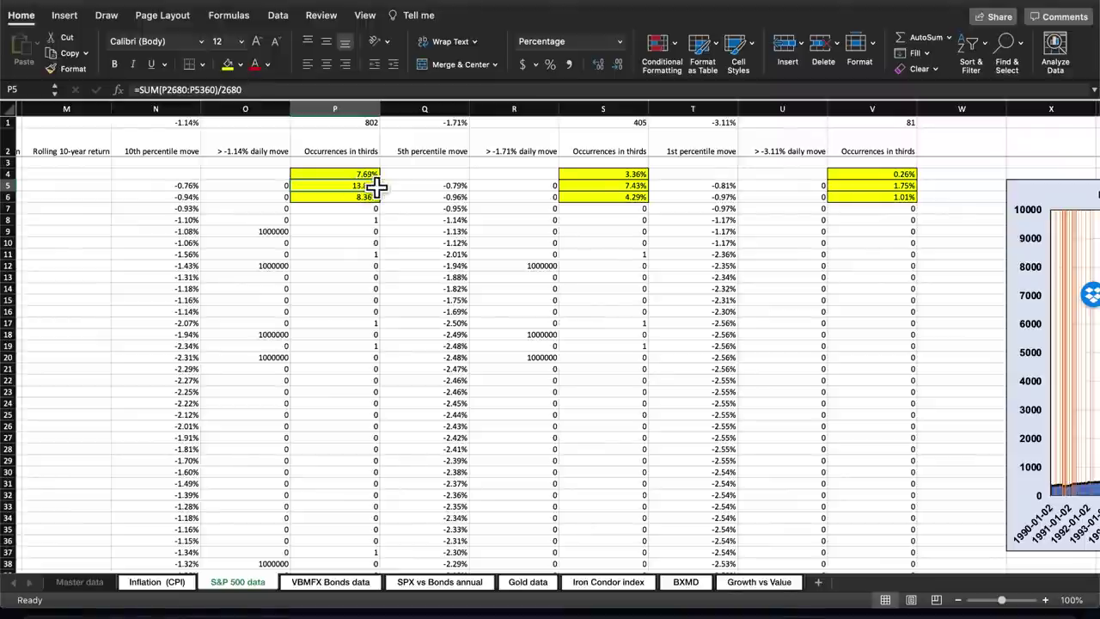
pyautogui.click(335, 197)
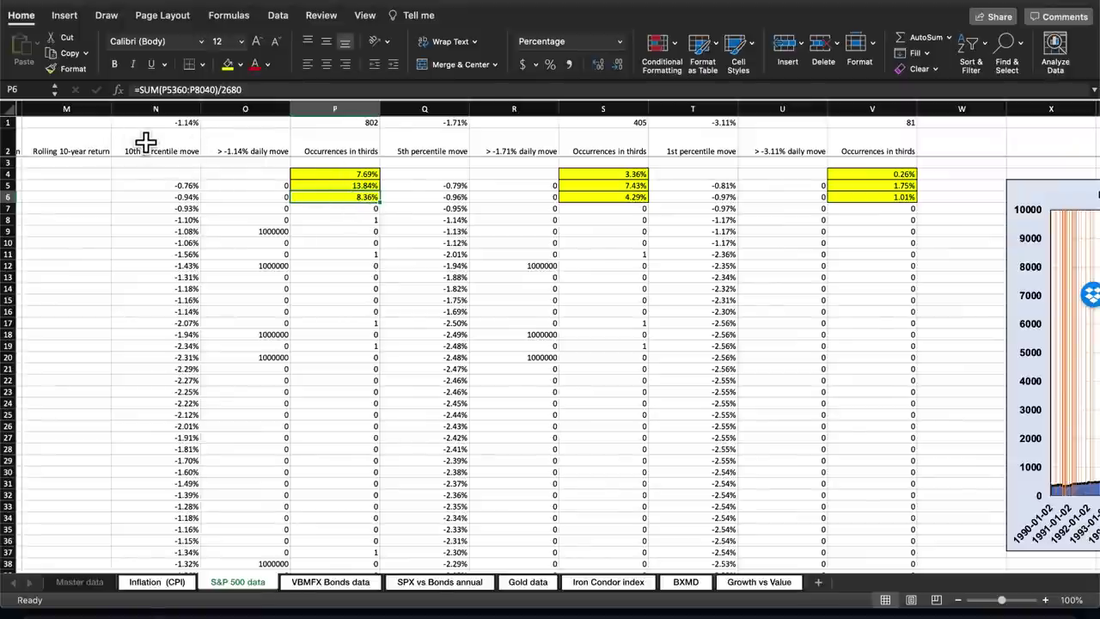
pyautogui.click(352, 185)
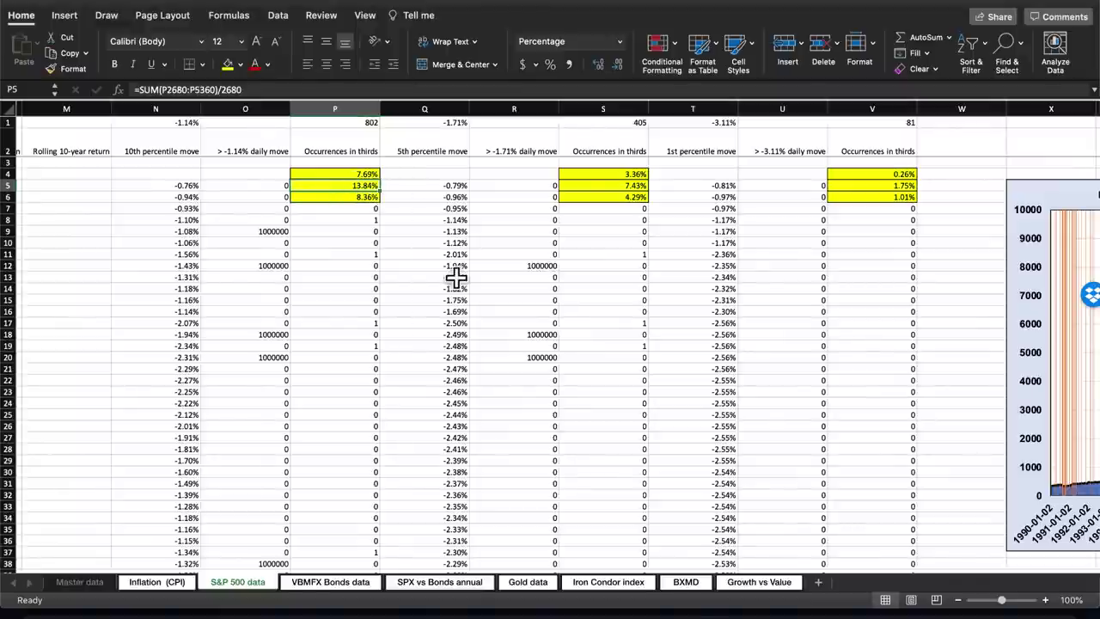
pyautogui.hscroll(10, 455, 277)
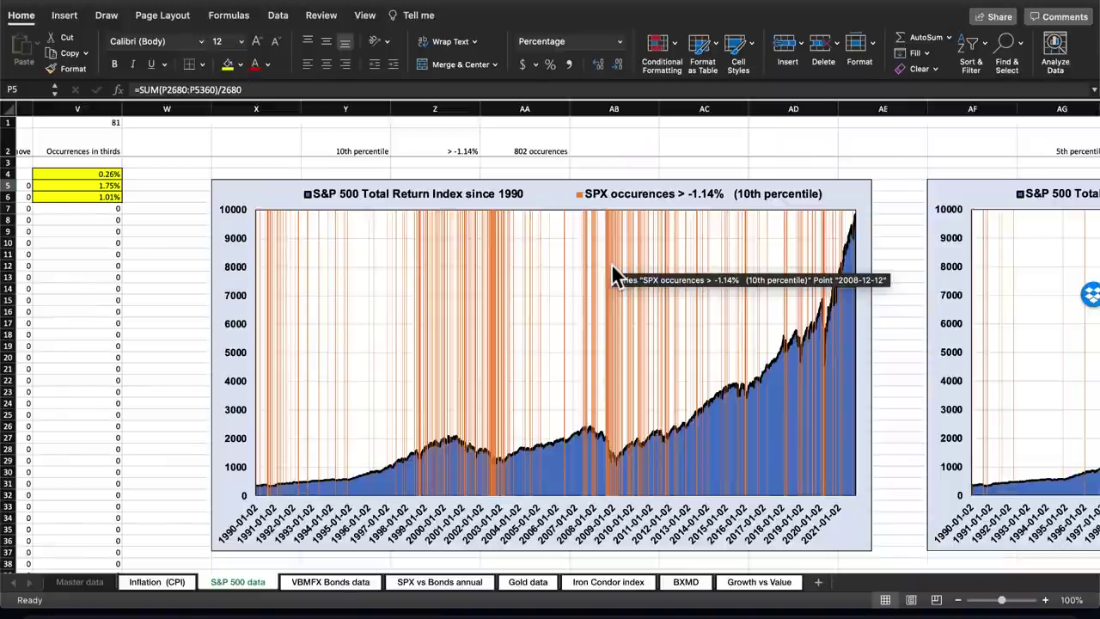
# Review the 5th percentile daily move, its occurrences in thirds and the matching S&P 500 Total Return chart.
pyautogui.hscroll(-10, 613, 271)
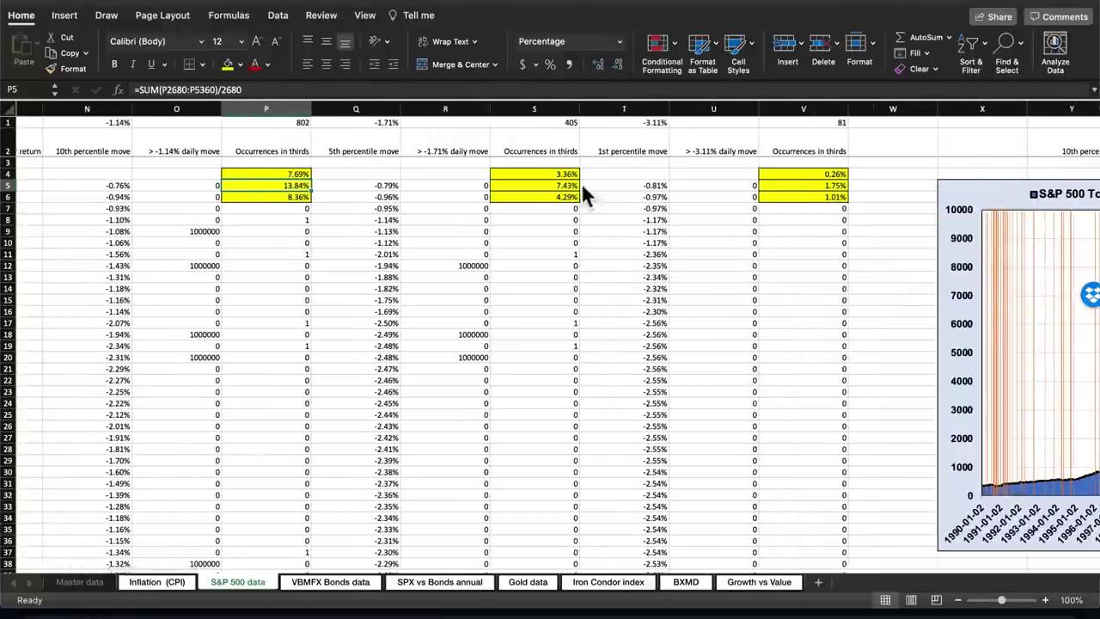
pyautogui.click(544, 183)
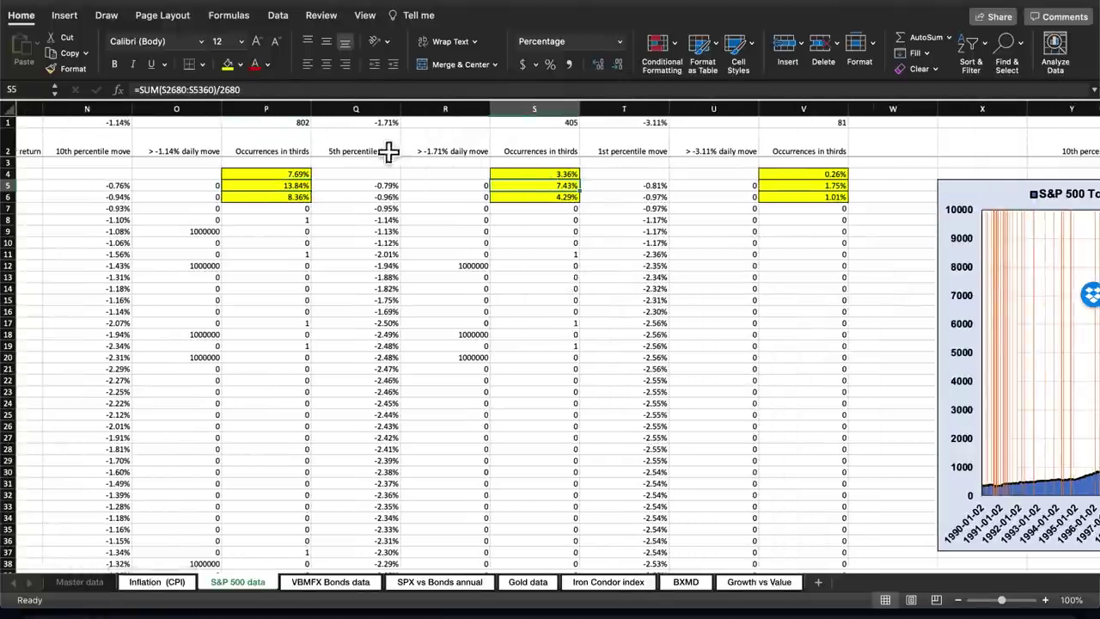
pyautogui.click(368, 147)
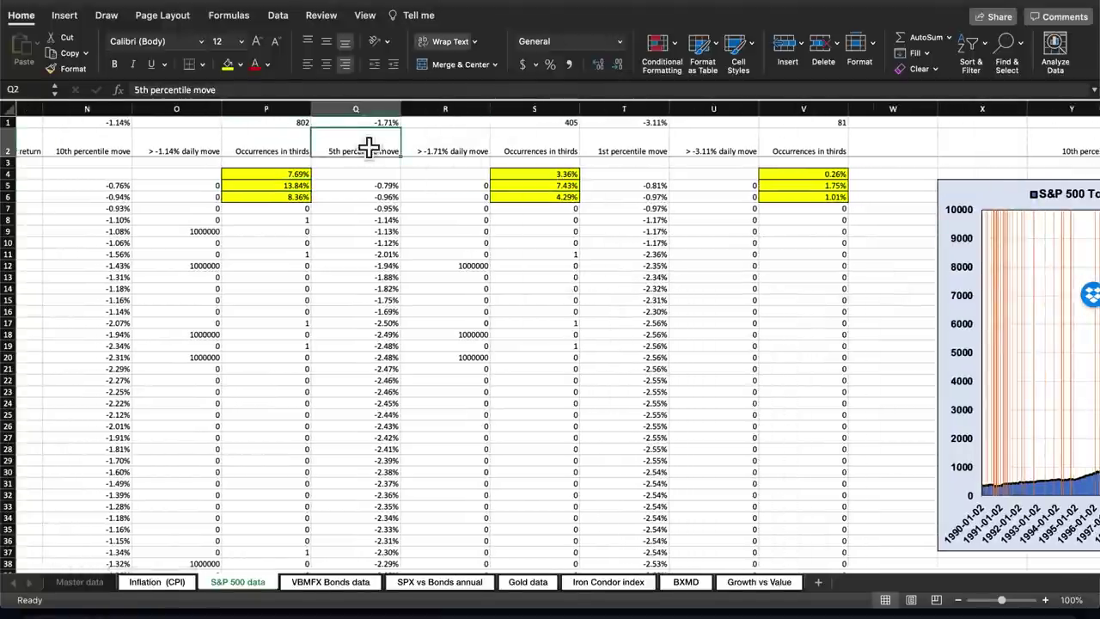
pyautogui.click(450, 148)
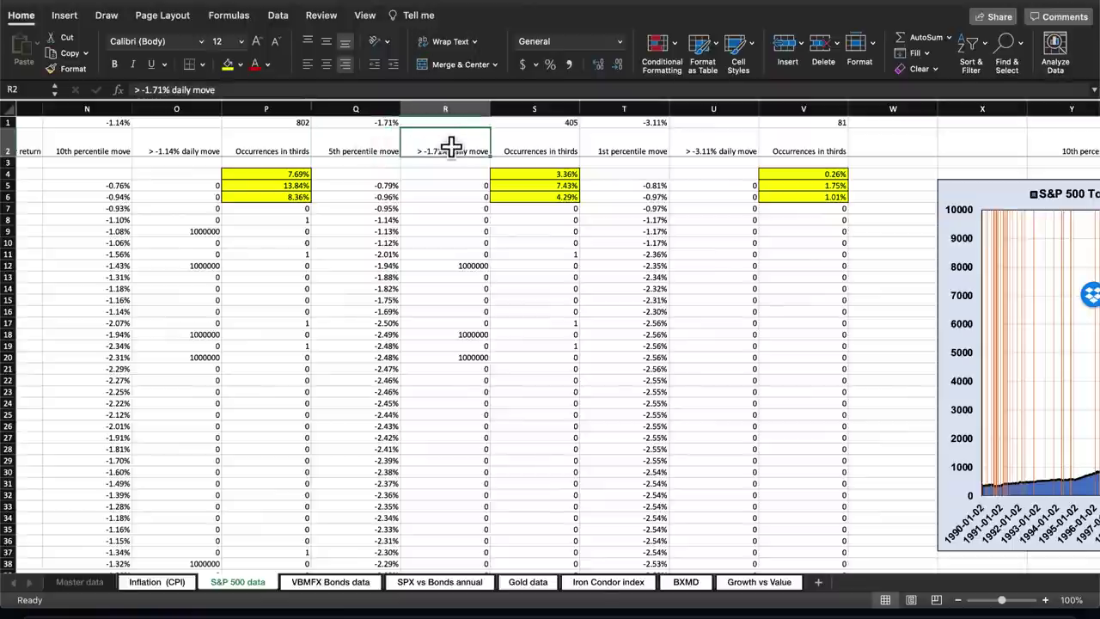
pyautogui.click(551, 186)
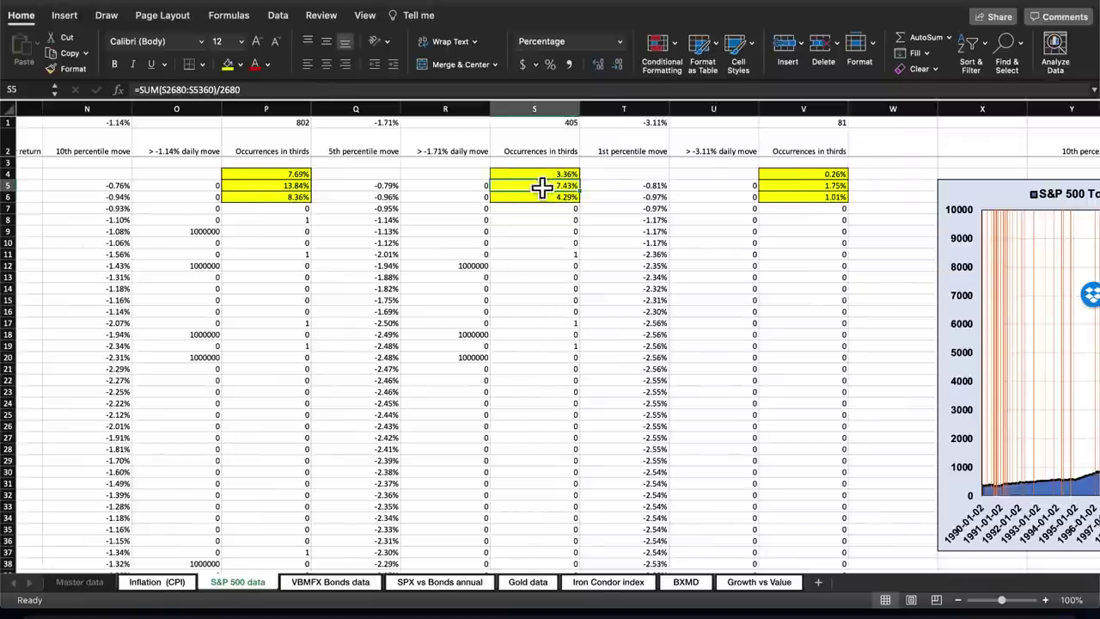
pyautogui.hscroll(10, 668, 273)
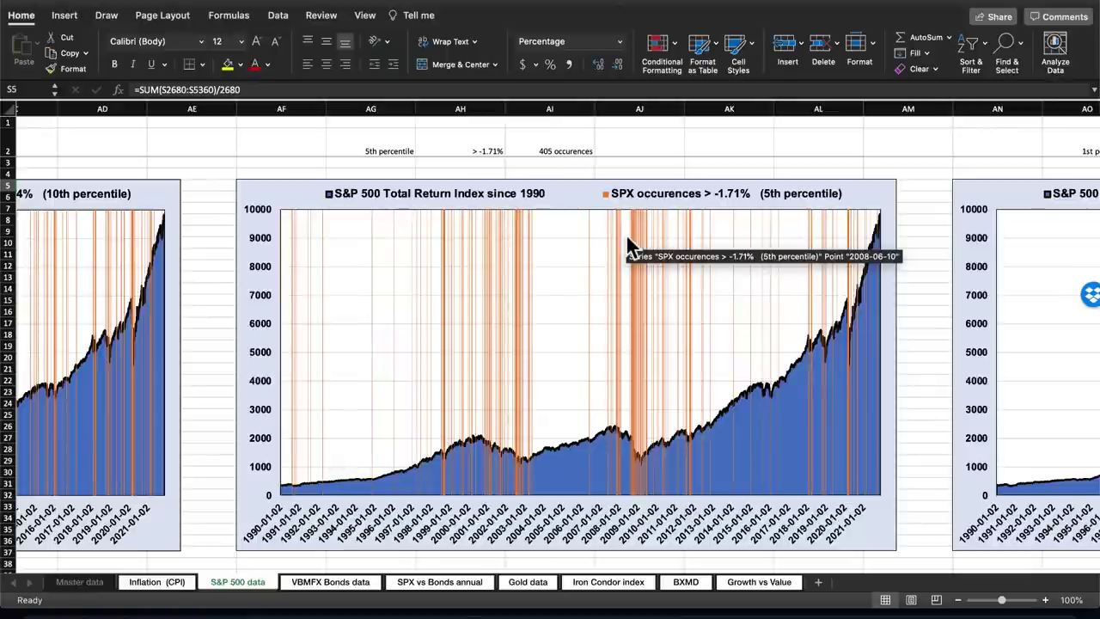
# Inspect the 1st percentile daily move, its middle-third occurrence rate and the matching S&P 500 Total Return chart.
pyautogui.hscroll(-10, 626, 232)
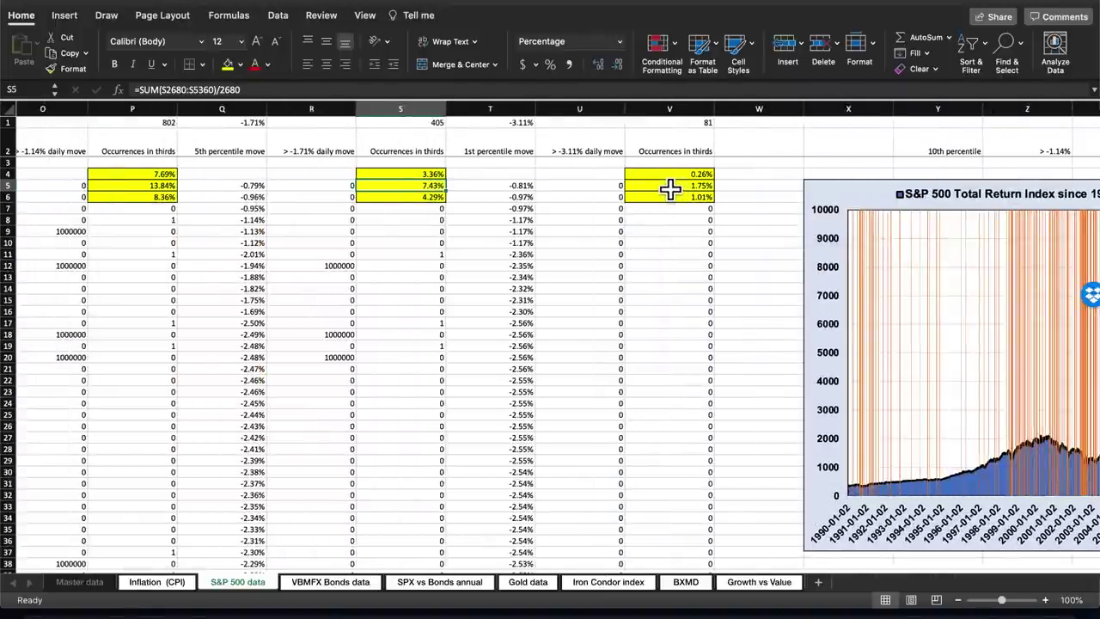
pyautogui.click(584, 148)
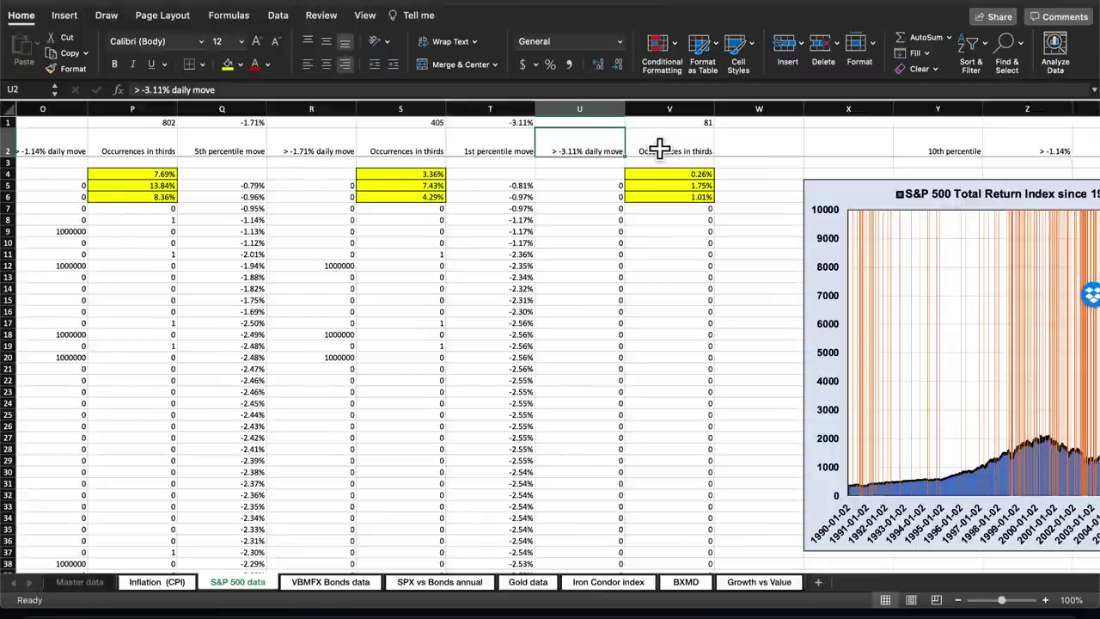
pyautogui.click(675, 187)
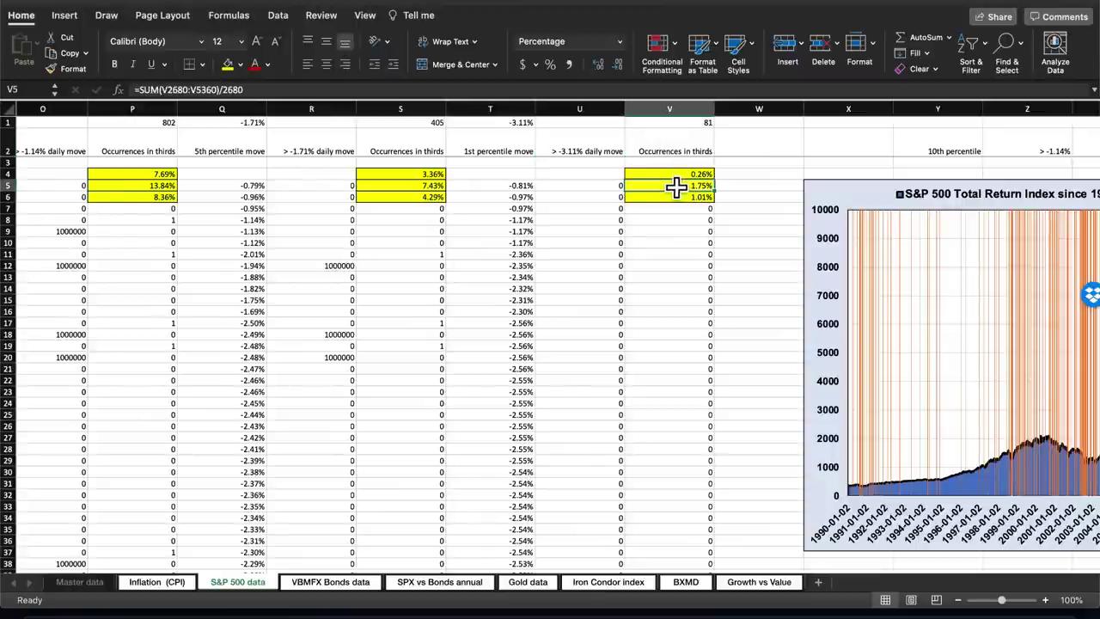
pyautogui.hscroll(10, 630, 320)
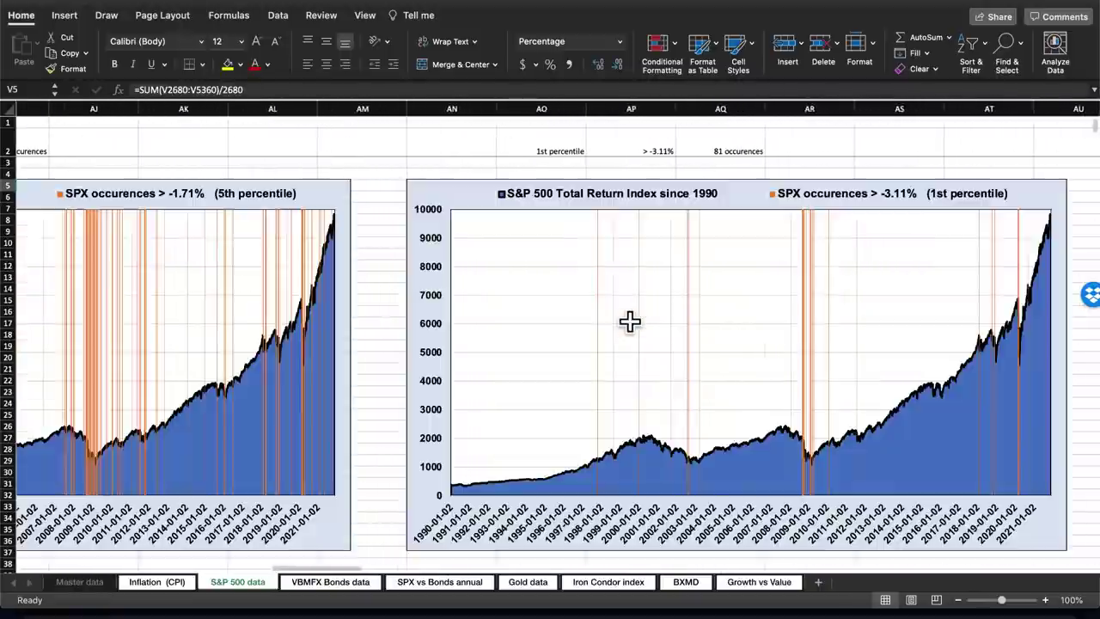
pyautogui.hscroll(3, 630, 322)
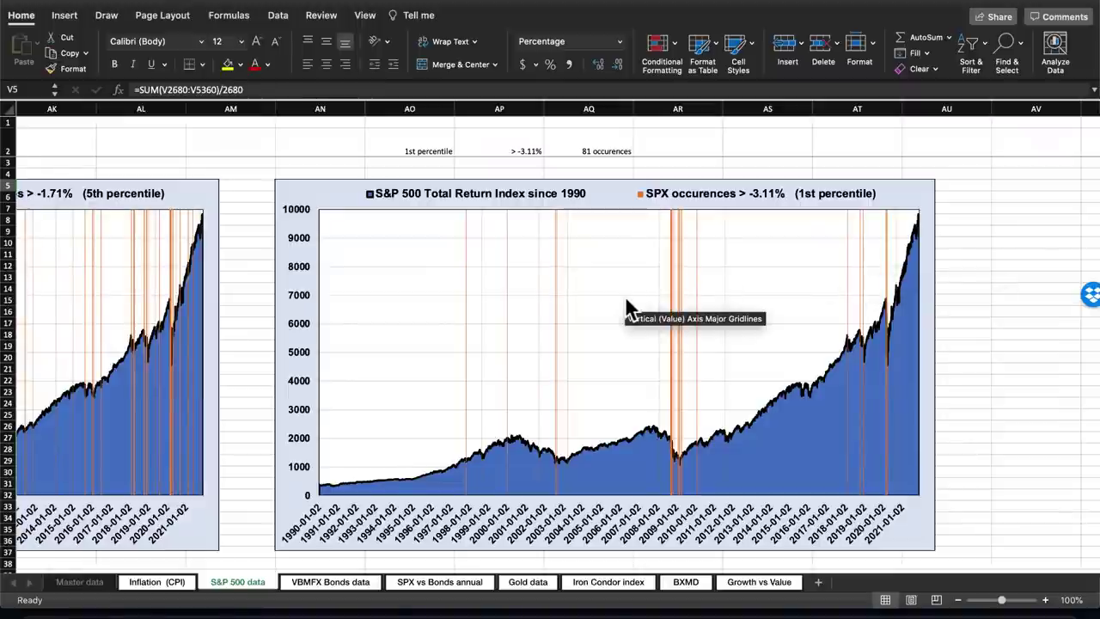
# Return to cell A2 of the S&P 500 data sheet, and switch to the SS4. Master Volatility workbook.
pyautogui.hscroll(-20, 625, 296)
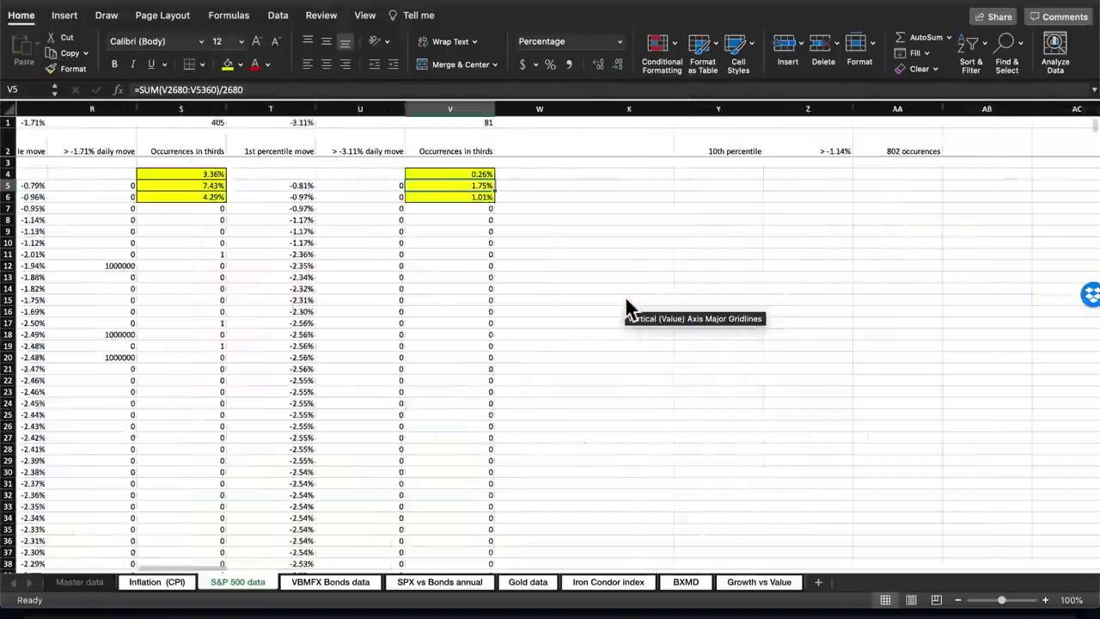
pyautogui.click(75, 142)
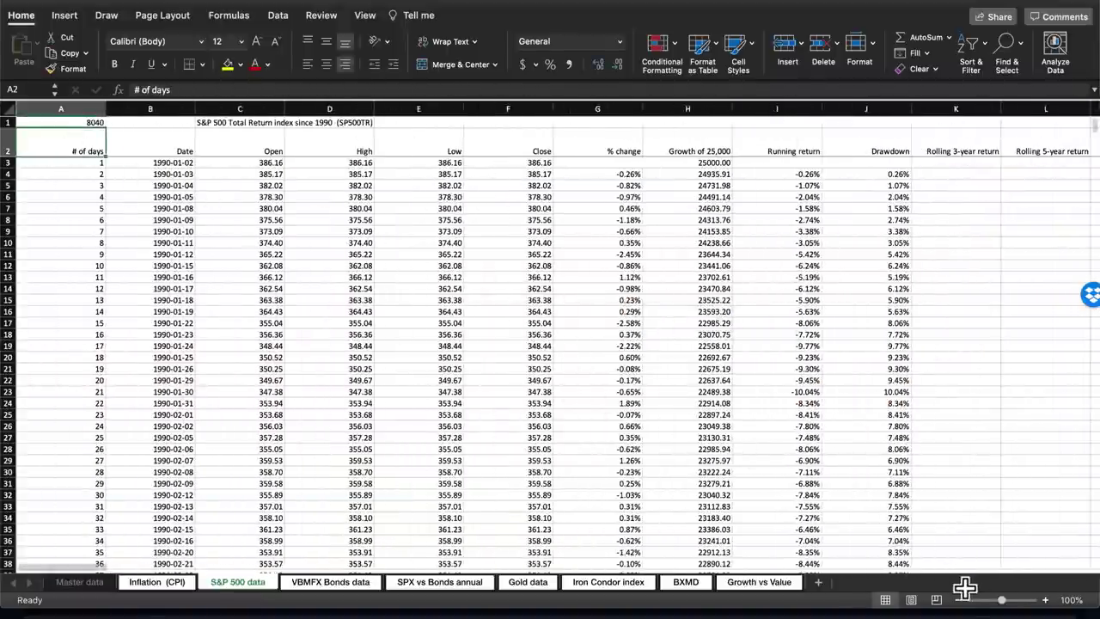
pyautogui.click(34, 7)
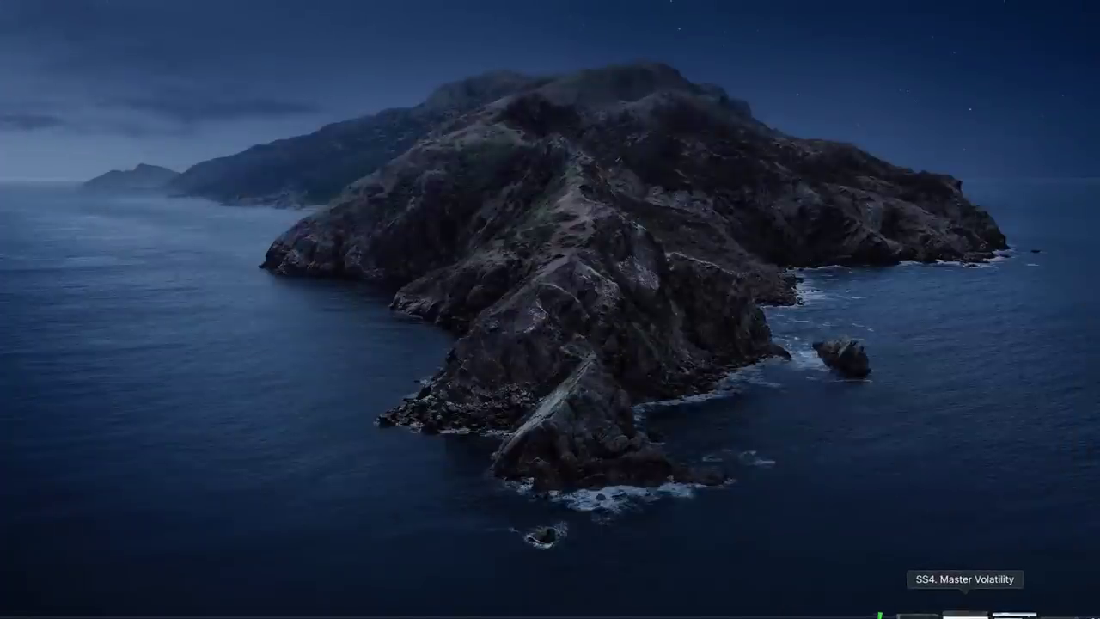
pyautogui.click(958, 607)
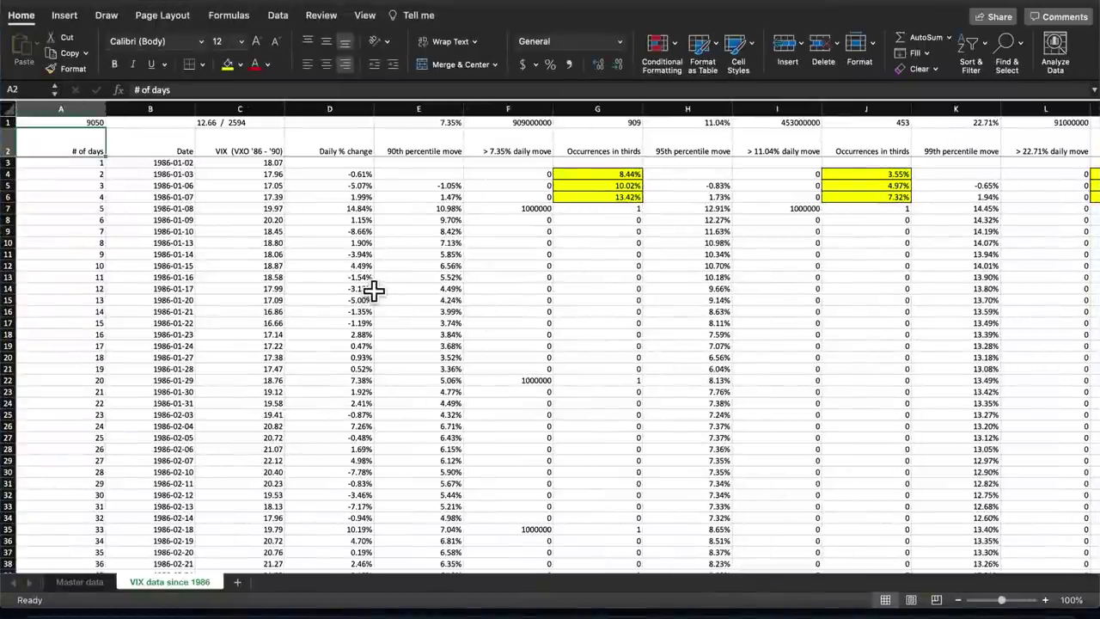
# Examine the date range from 1986 onward, the first-third occurrence rate in column G and the VIX column header.
pyautogui.moveTo(161, 163); pyautogui.dragTo(169, 305)
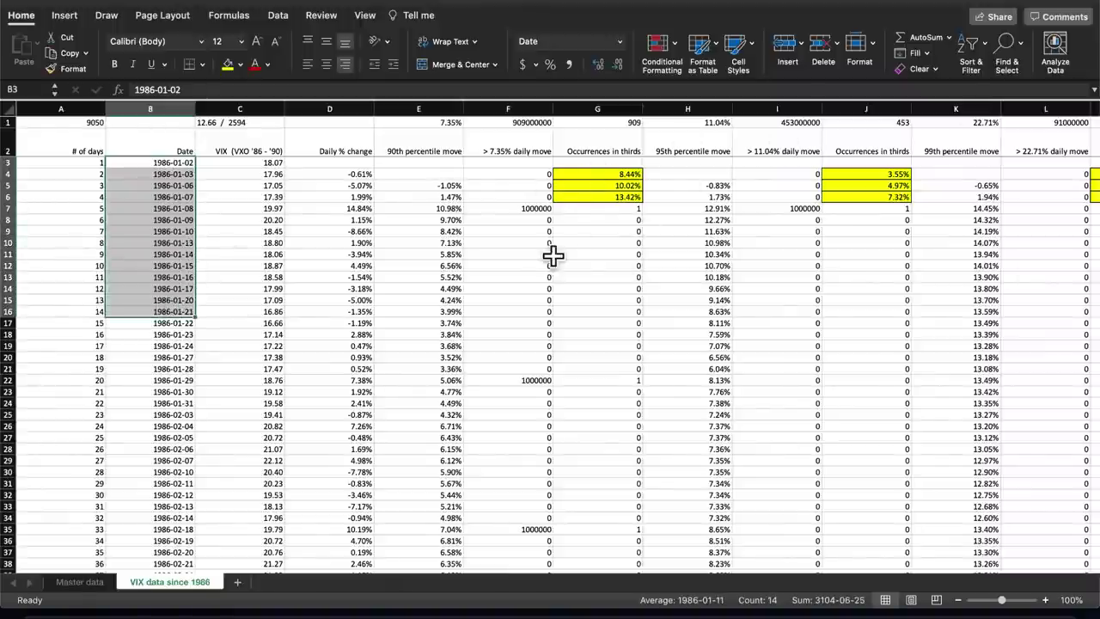
pyautogui.click(599, 174)
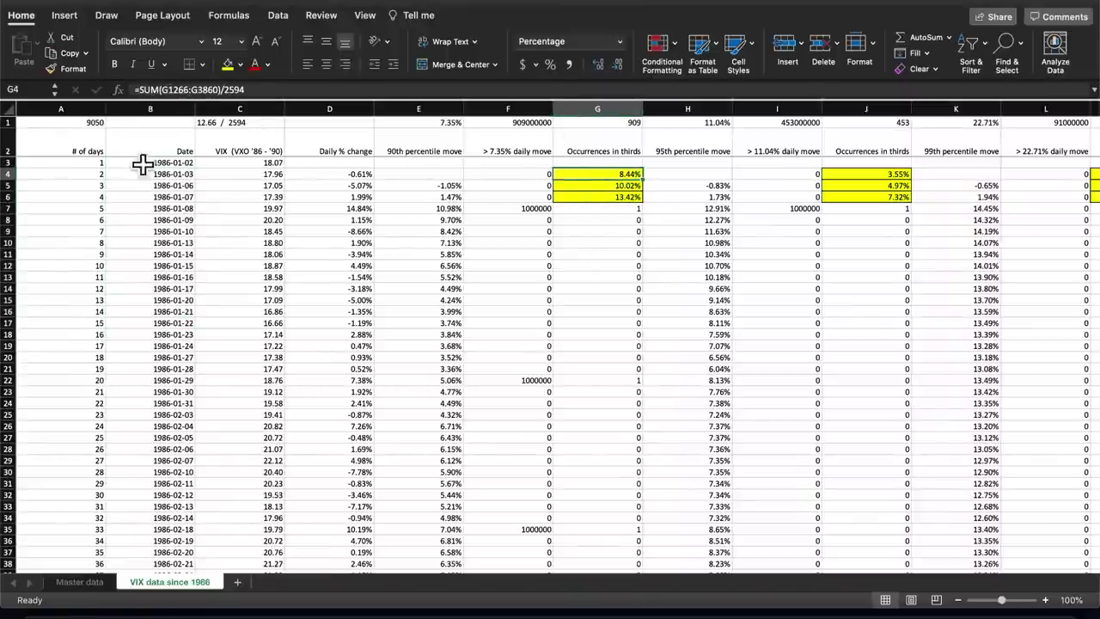
pyautogui.moveTo(166, 162); pyautogui.dragTo(172, 365)
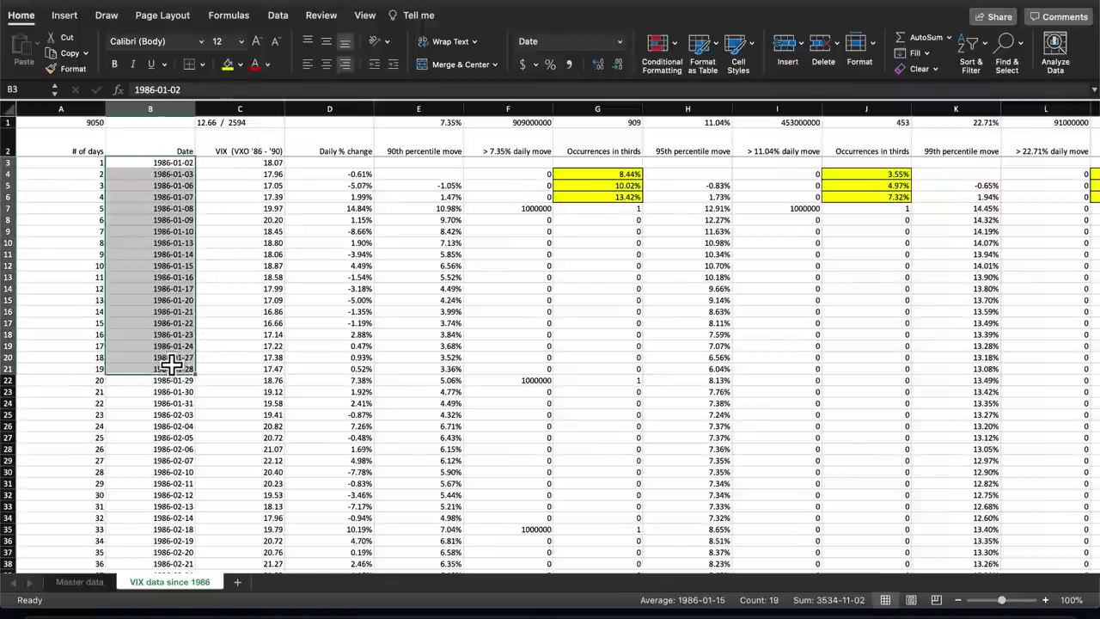
pyautogui.click(242, 163)
pyautogui.click(241, 146)
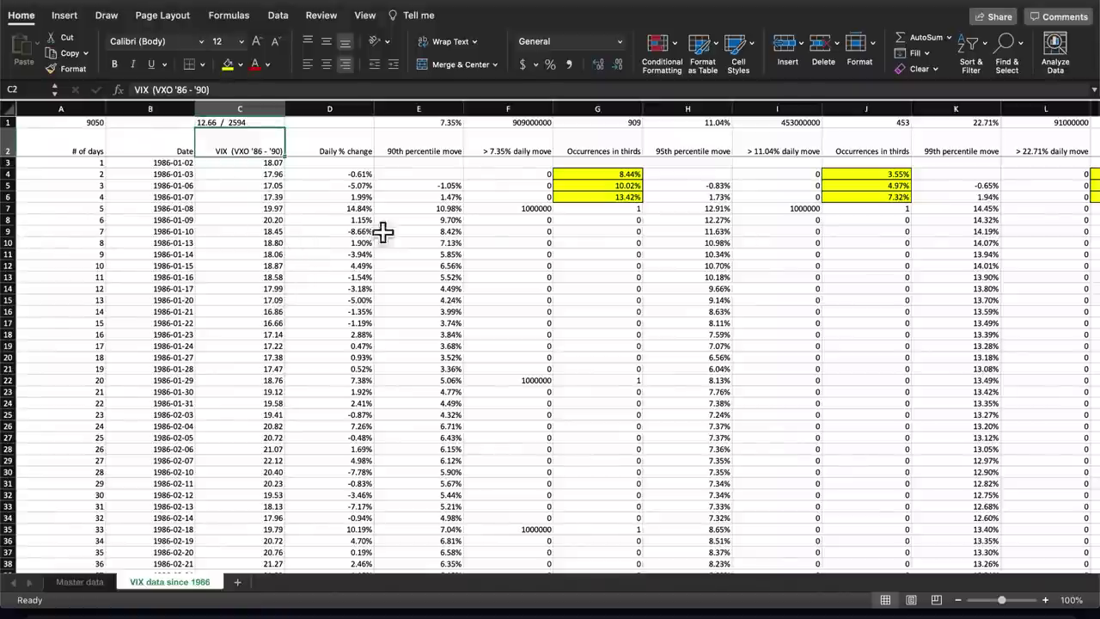
# Review the VIX 90th percentile move, the > 7.35% daily move column and its last-third occurrence rate.
pyautogui.click(508, 220)
pyautogui.hscroll(5, 508, 225)
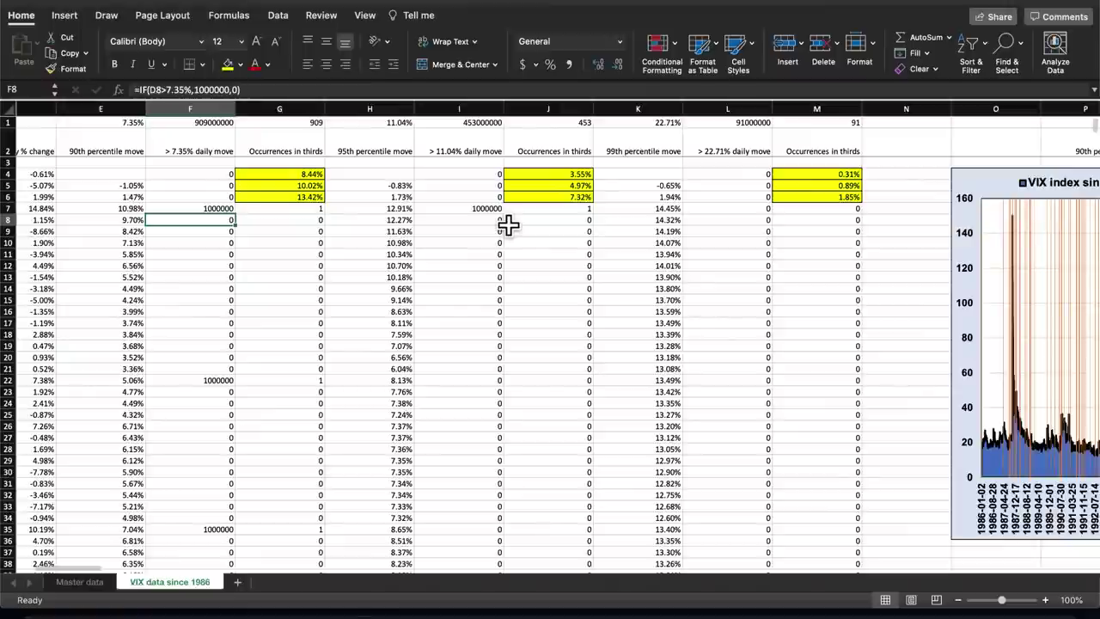
pyautogui.hscroll(-2, 308, 191)
pyautogui.click(194, 137)
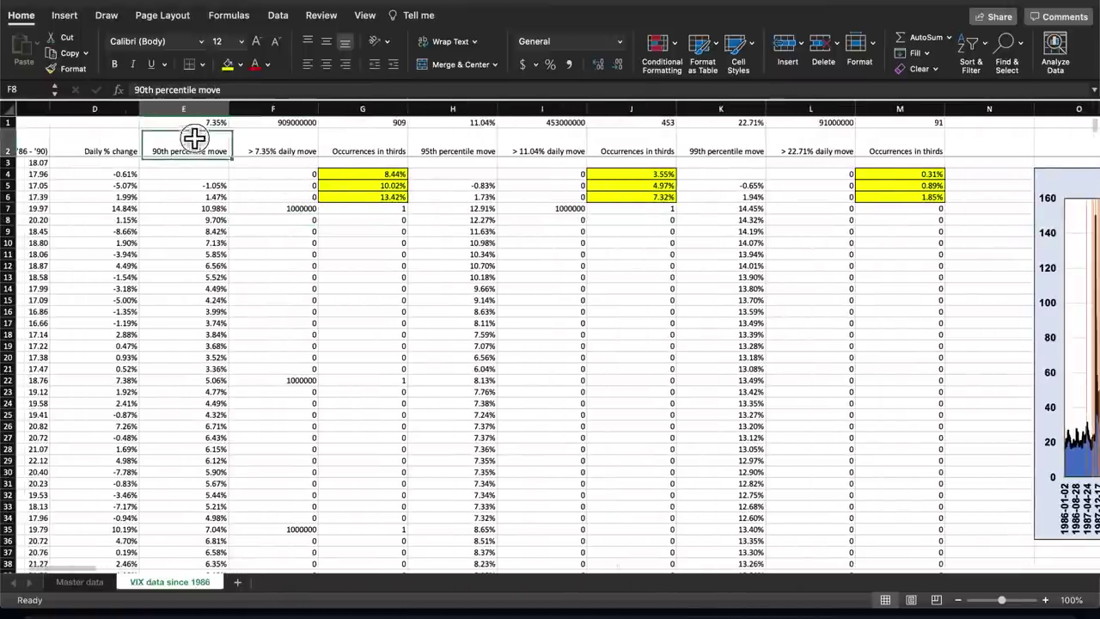
pyautogui.click(281, 142)
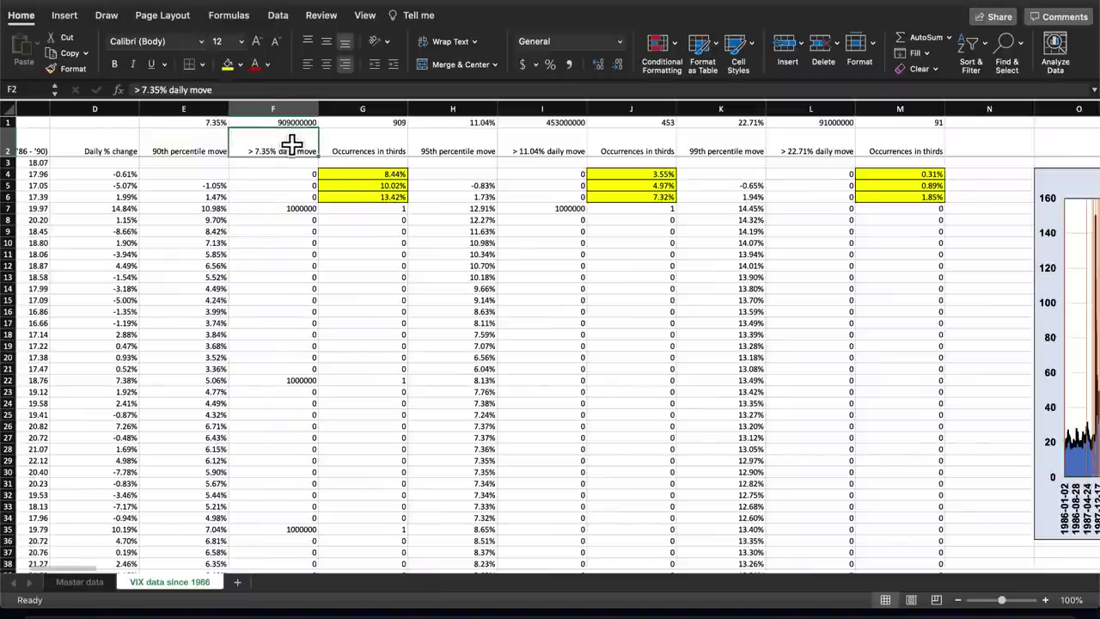
pyautogui.click(376, 196)
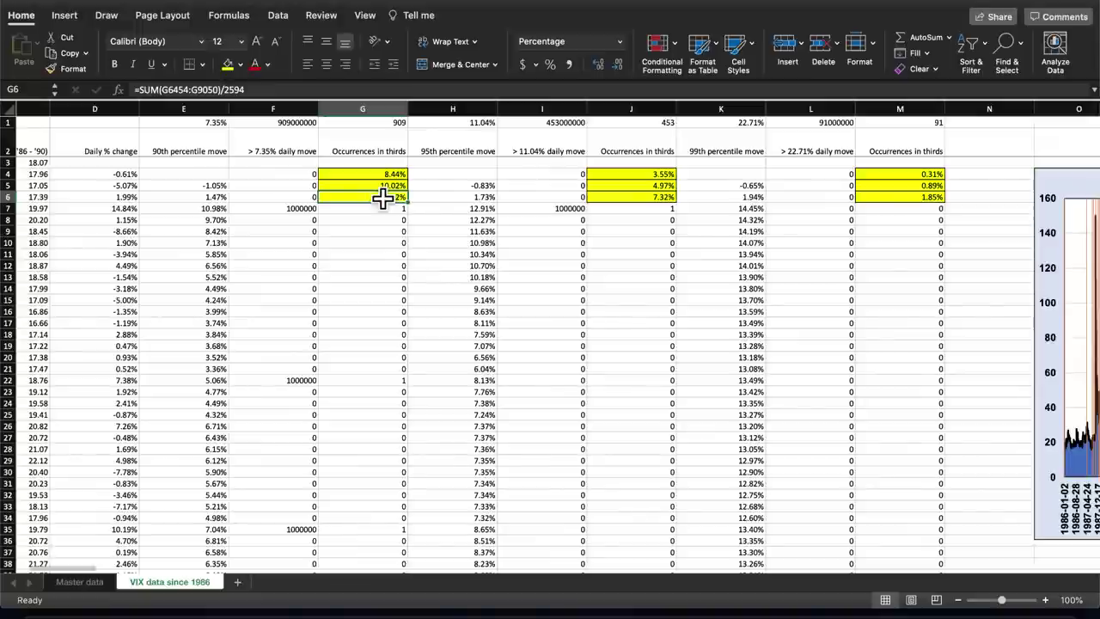
# Inspect the VIX 95th and 99th percentile moves with the last-third occurrence rate of each.
pyautogui.click(453, 140)
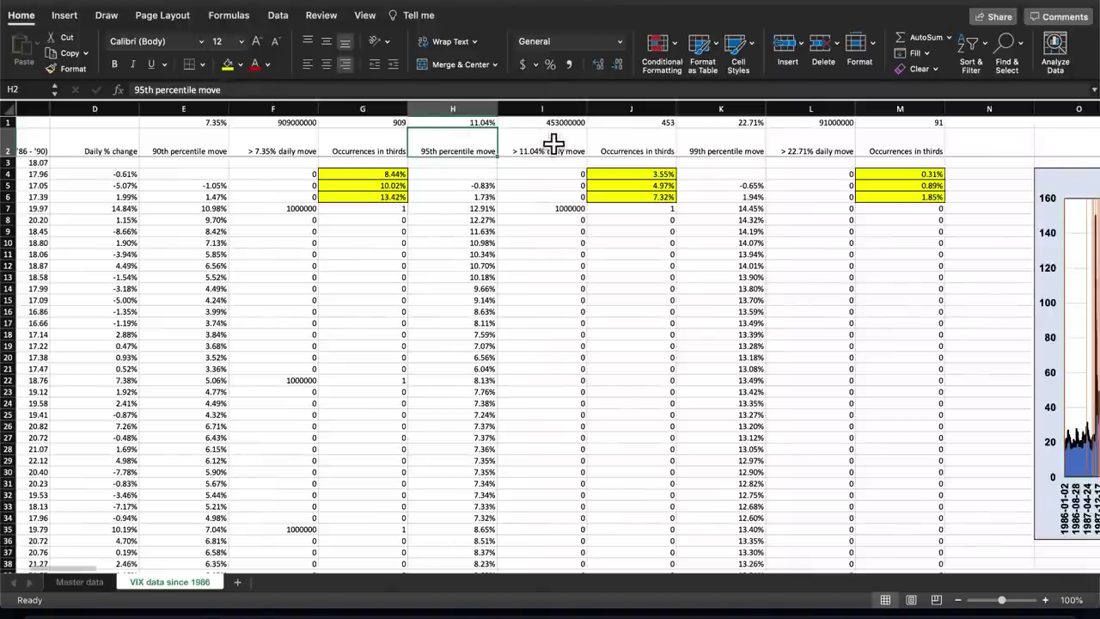
pyautogui.click(643, 194)
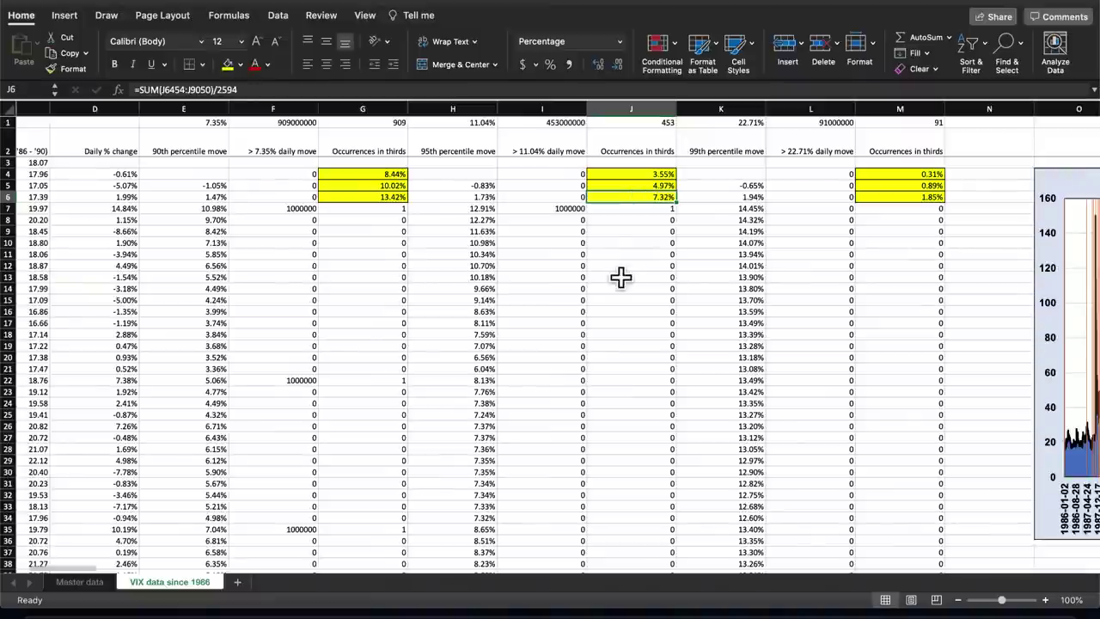
pyautogui.hscroll(5, 621, 276)
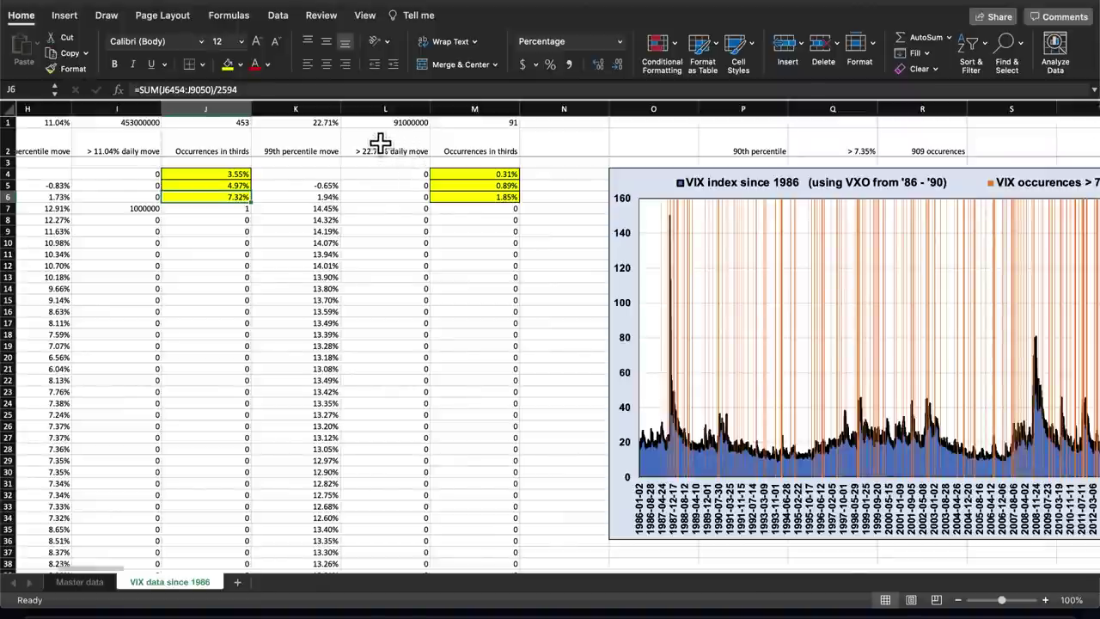
pyautogui.click(486, 196)
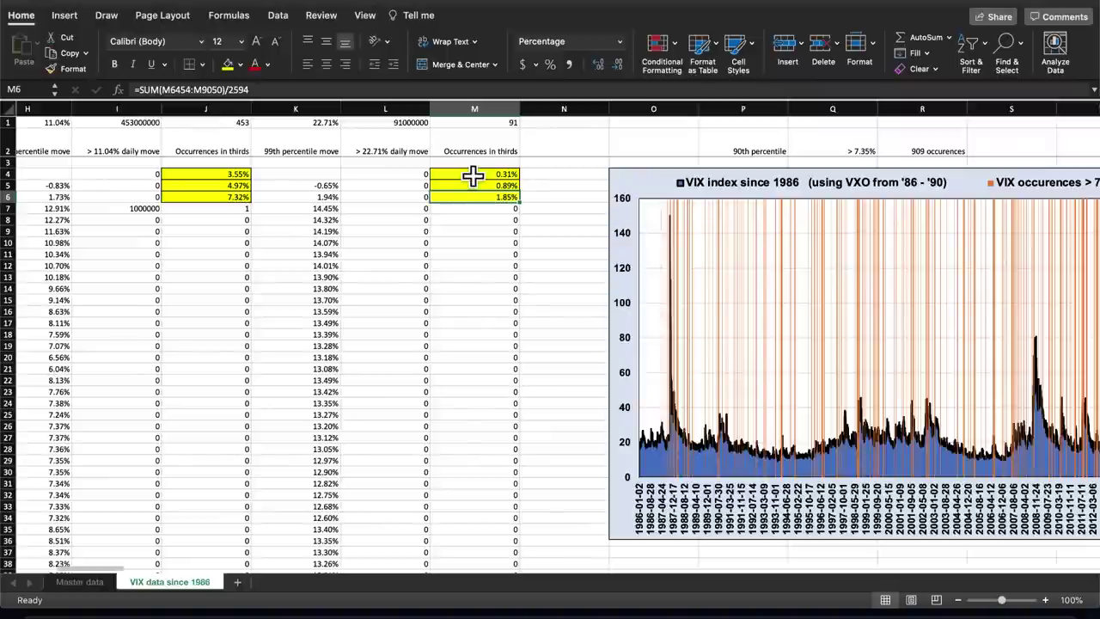
# Compare the VIX index charts marking the 90th, 95th and 99th percentile occurrences, finishing on the 99th percentile label above its chart.
pyautogui.hscroll(5, 491, 361)
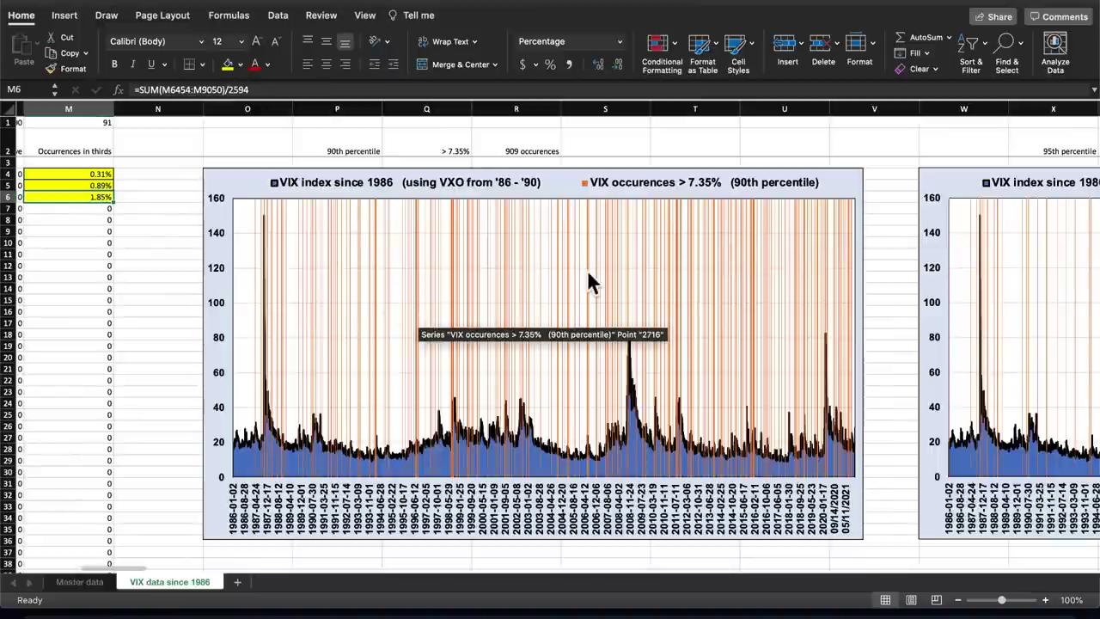
pyautogui.hscroll(-10, 587, 269)
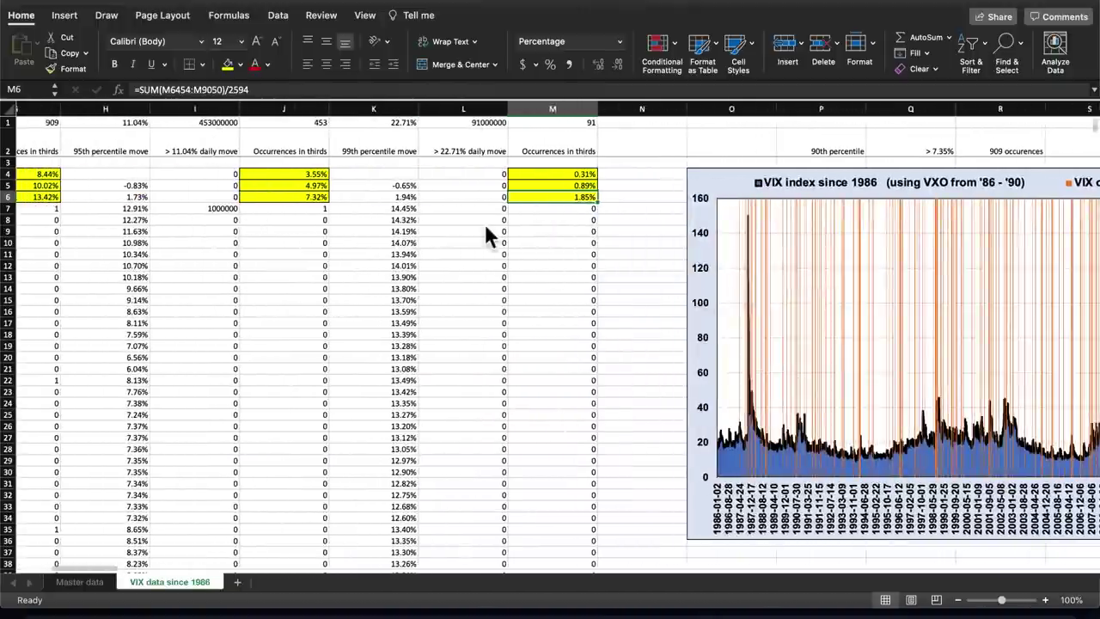
pyautogui.hscroll(5, 485, 223)
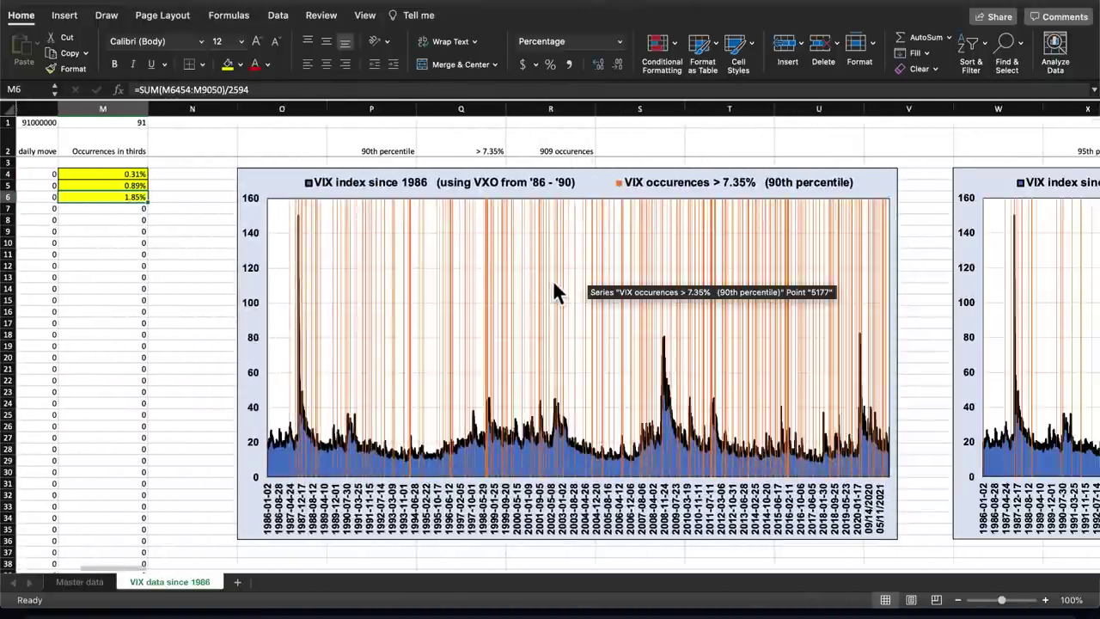
pyautogui.hscroll(6, 554, 290)
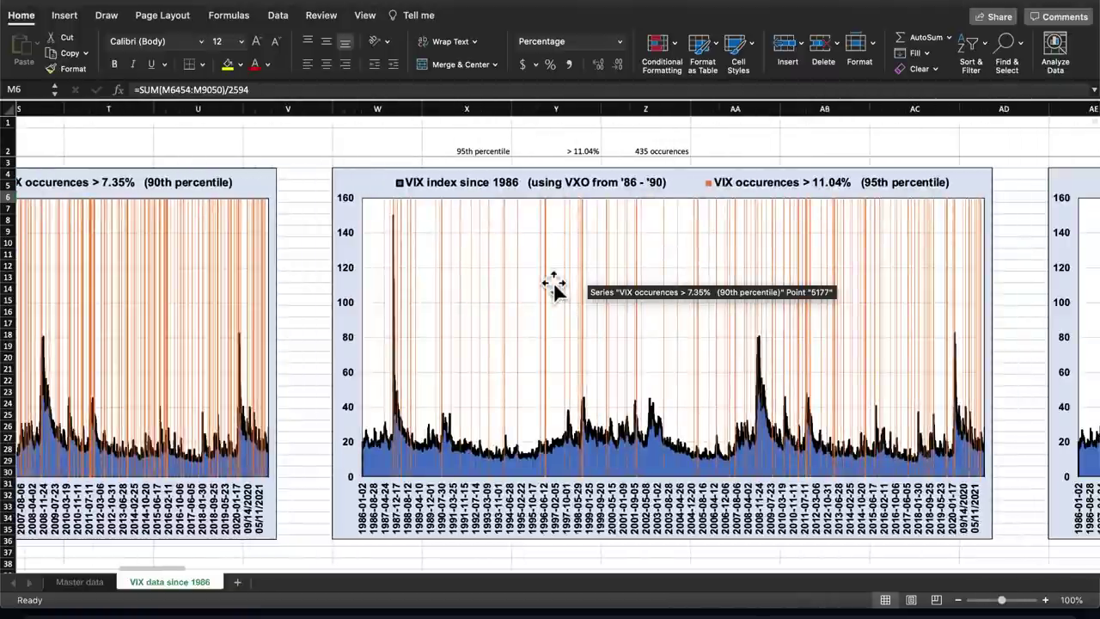
pyautogui.hscroll(8, 554, 290)
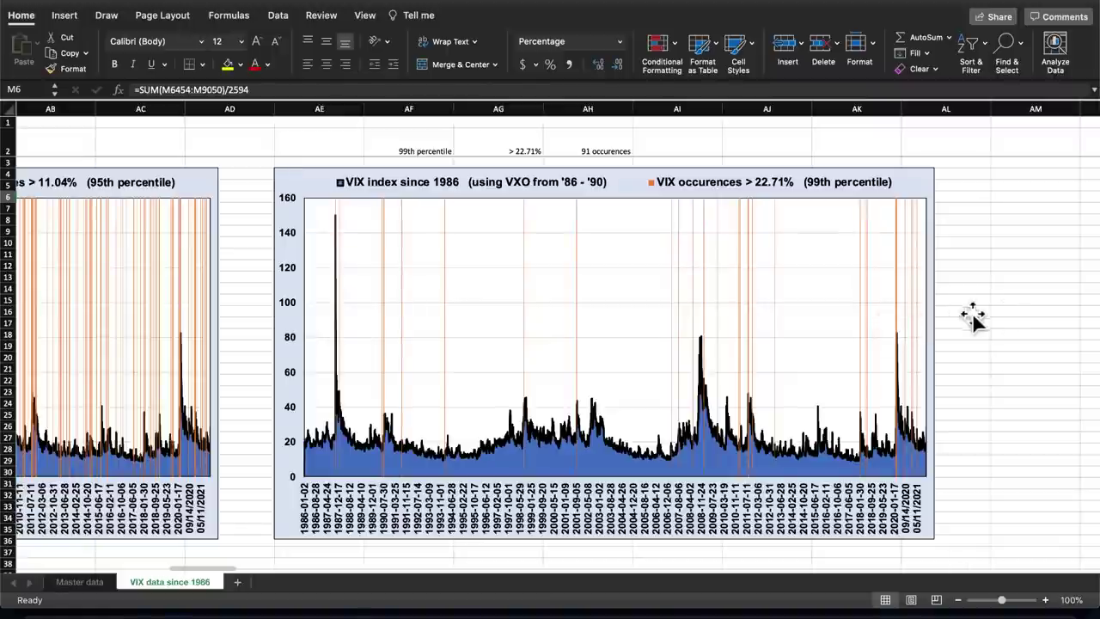
pyautogui.click(415, 227)
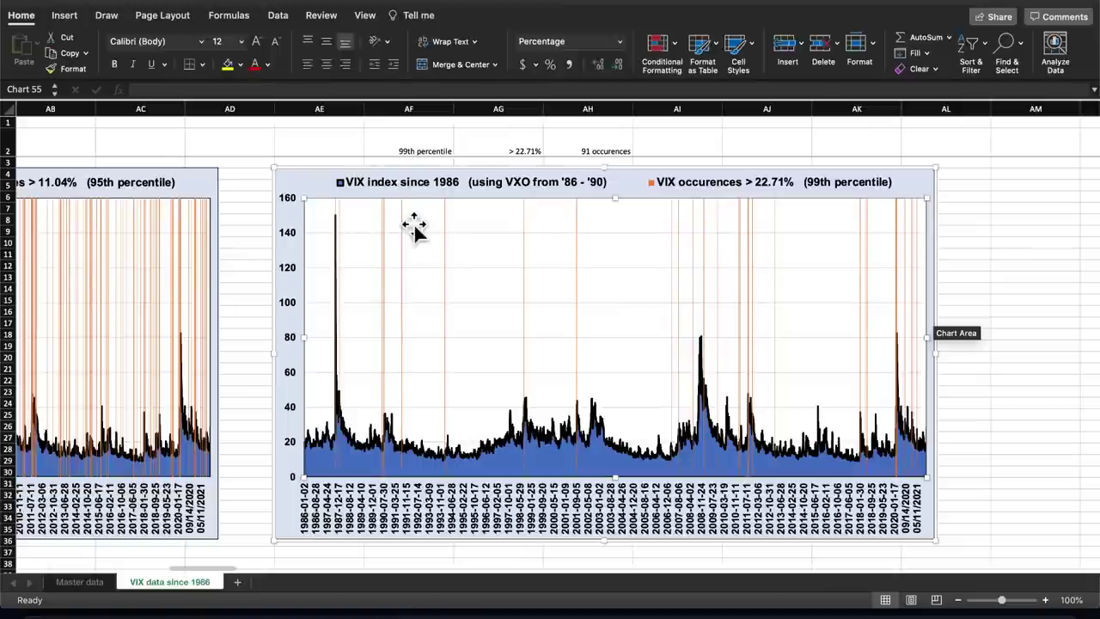
pyautogui.click(408, 150)
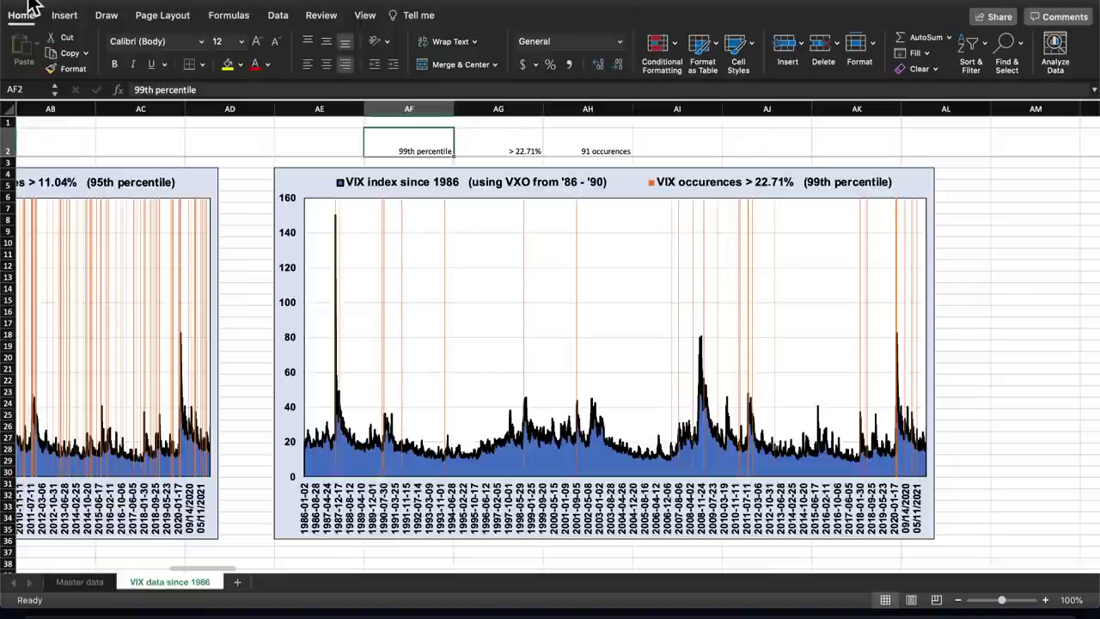
# Put the workbook away and bring up the image of the 25 largest daily % VIX spikes since 1990 in Preview, enlarged for reading.
pyautogui.click(28, 5)
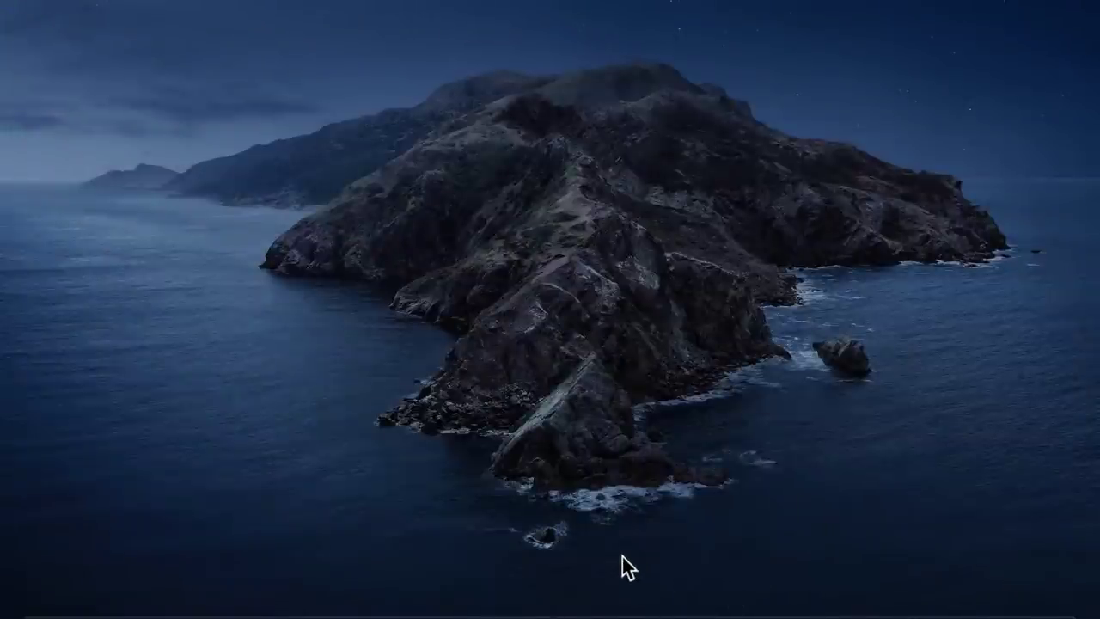
pyautogui.press('super+Tab')
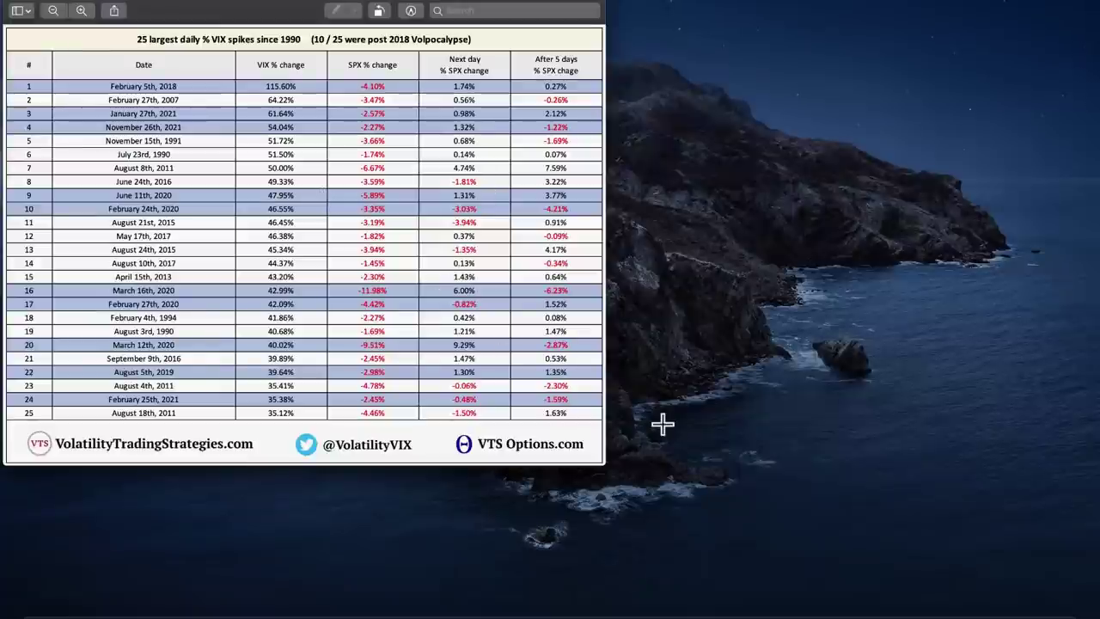
pyautogui.doubleClick(606, 465)
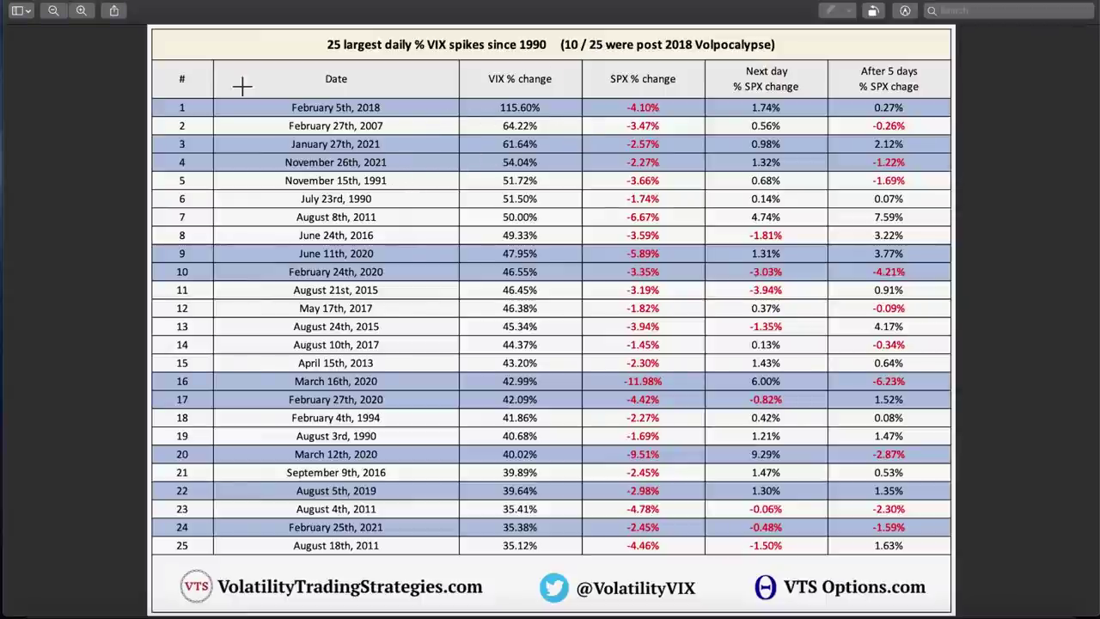
# Replace the VIX spikes table with the largest 1-day VXX spikes table since Mar 26, 2004, and put it away after review.
pyautogui.press('super+w')
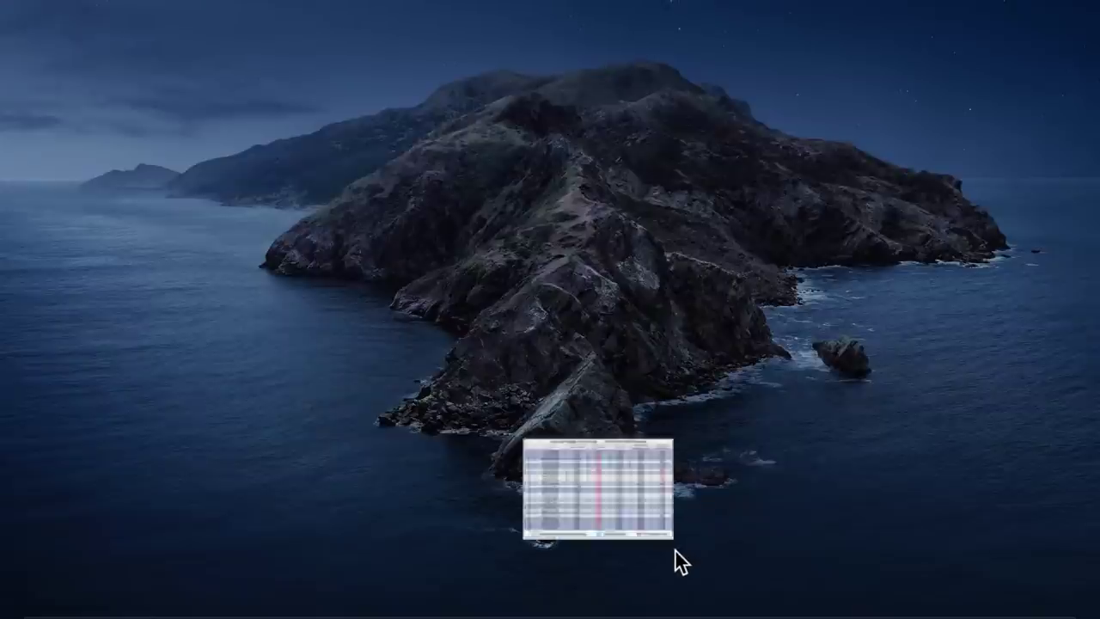
pyautogui.press('ctrl+super+f')
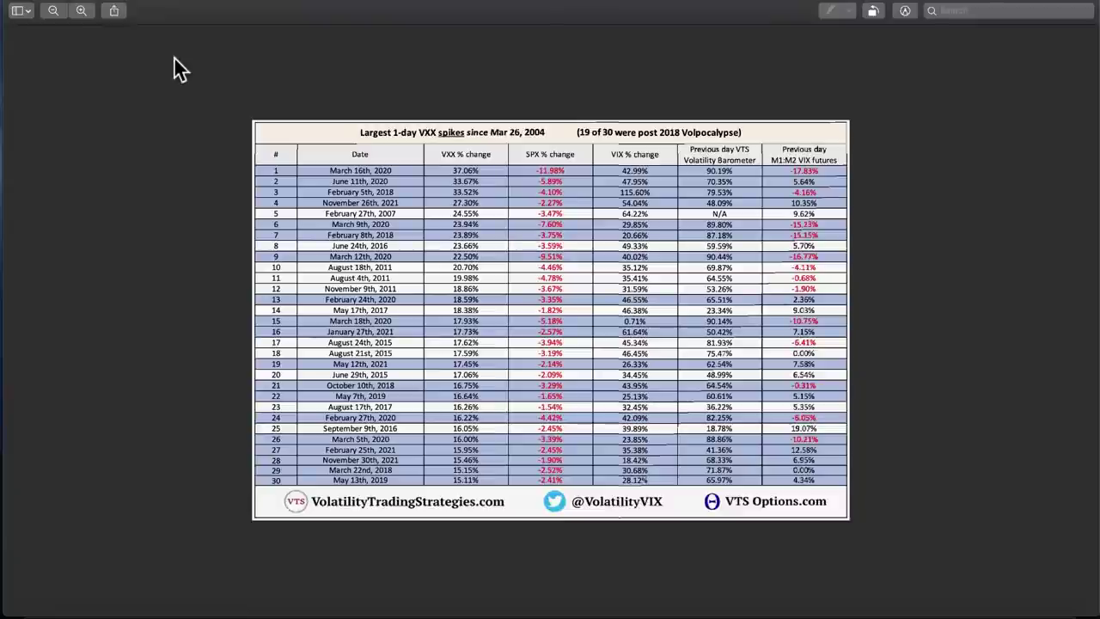
pyautogui.click(13, 4)
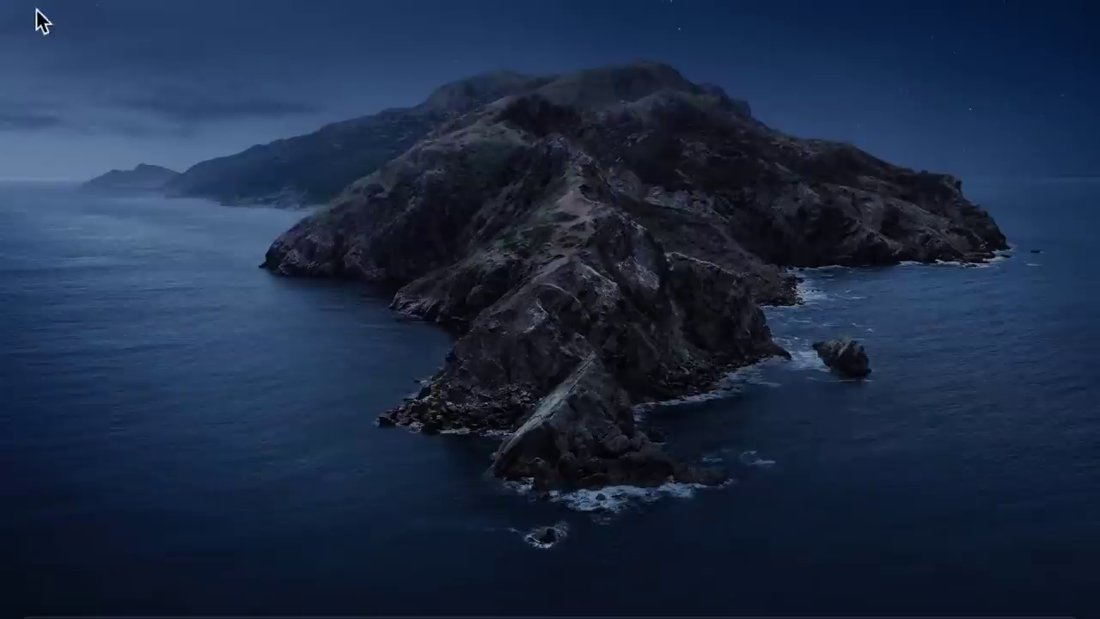